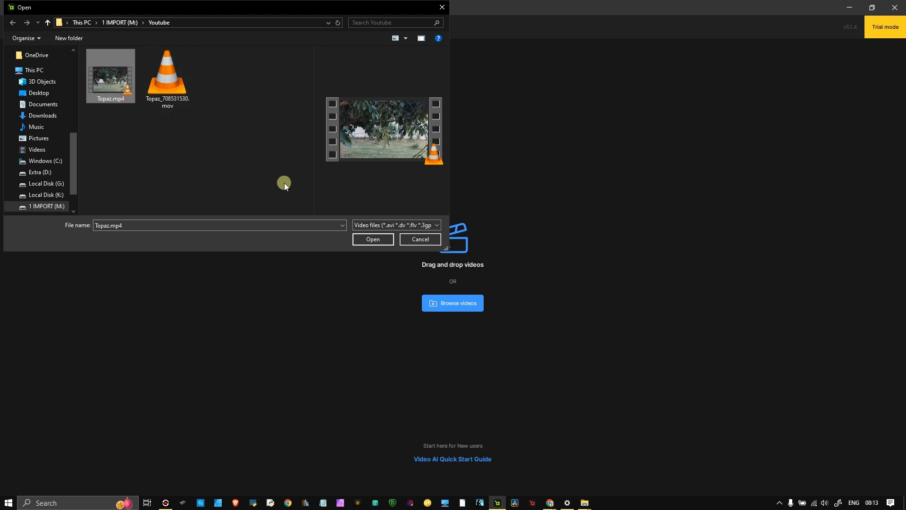
Open the Topaz.mp4 clip, scrub through it and leave the playhead at 00:00:20:08
{"action": "left_click", "coordinate": [374, 239]}
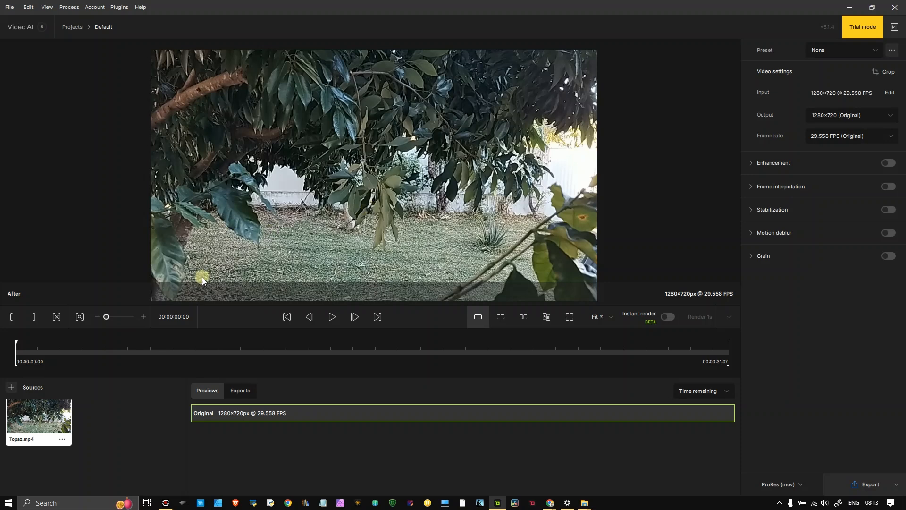
{"action": "left_click_drag", "start_coordinate": [276, 353], "coordinate": [339, 355]}
{"action": "left_click_drag", "start_coordinate": [405, 353], "coordinate": [662, 361]}
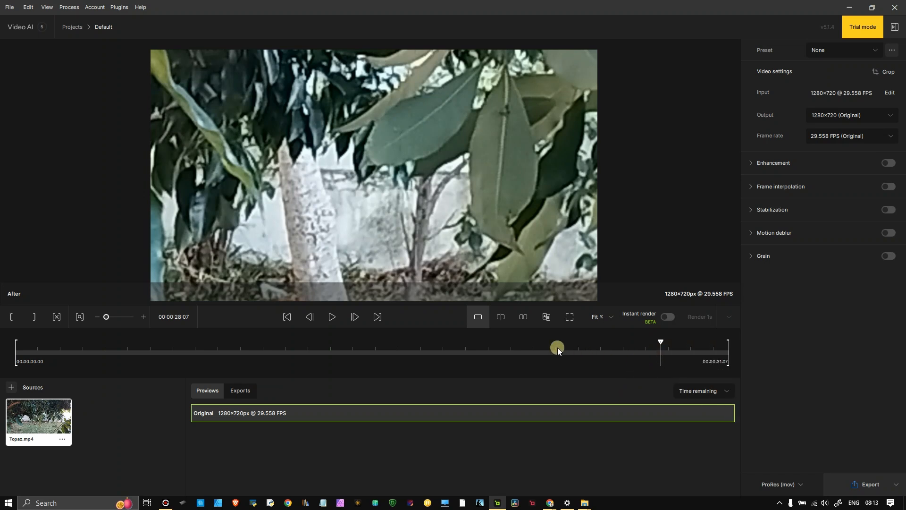
{"action": "left_click_drag", "start_coordinate": [546, 352], "coordinate": [483, 358]}
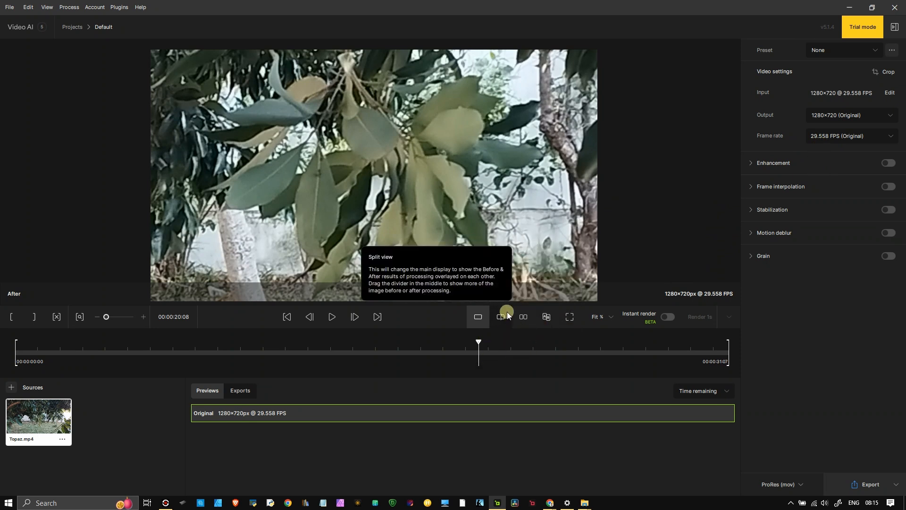
Show the before and after views side by side and set the output resolution to 2x Upscale
{"action": "left_click", "coordinate": [521, 316]}
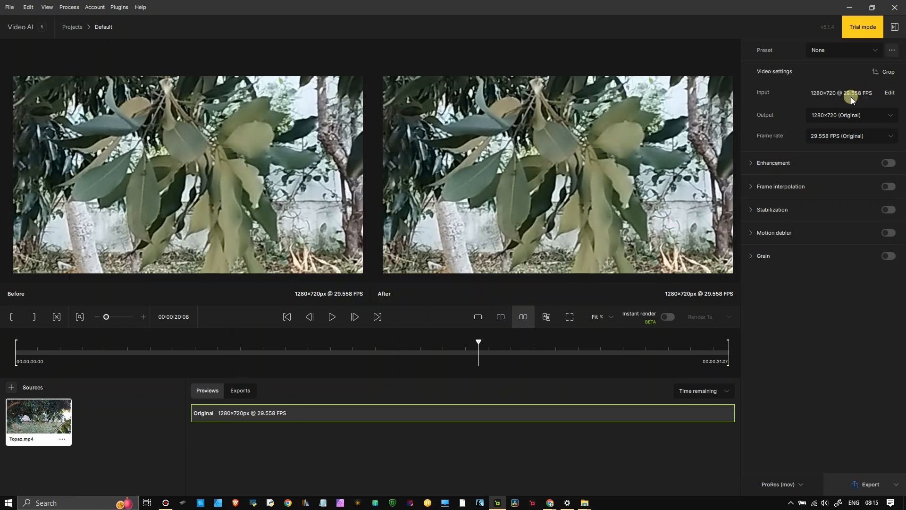
{"action": "left_click", "coordinate": [876, 115]}
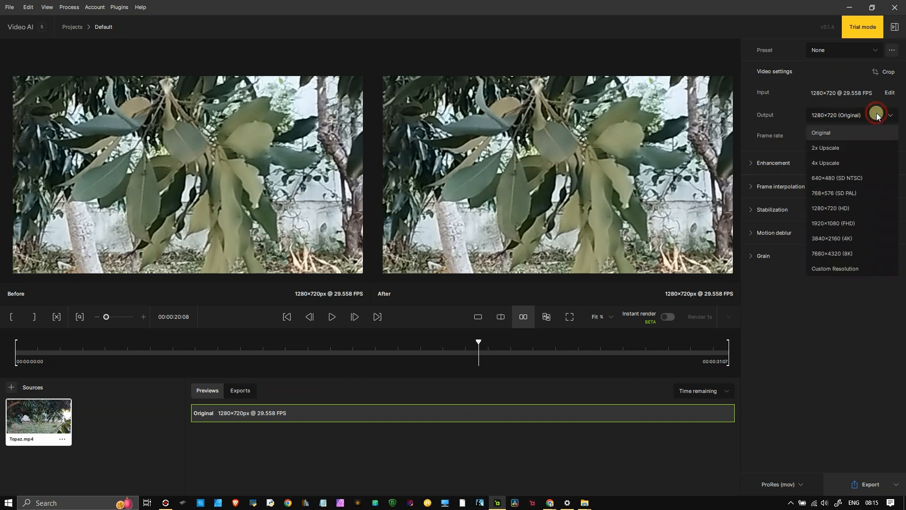
{"action": "left_click", "coordinate": [853, 147]}
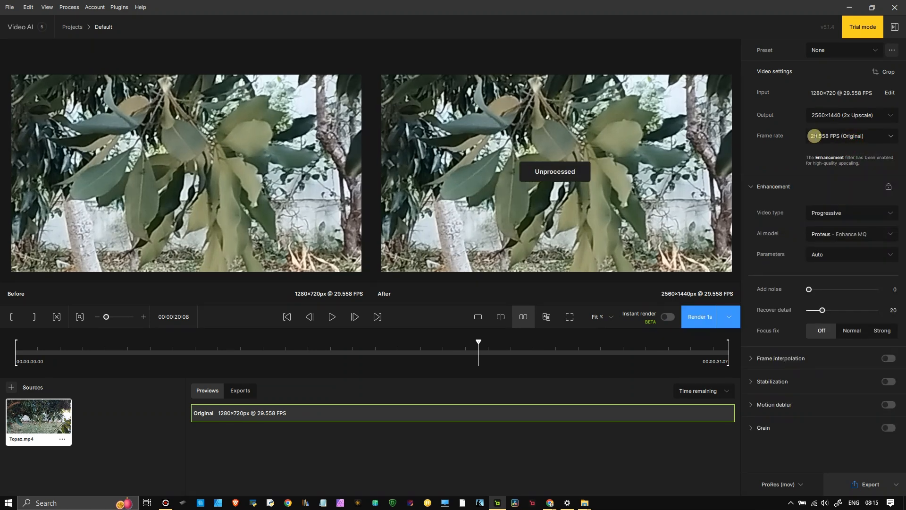
Apply the Upscale to FHD preset, keep the original frame rate and choose the Proteus - Enhance MQ AI model
{"action": "left_click", "coordinate": [826, 53]}
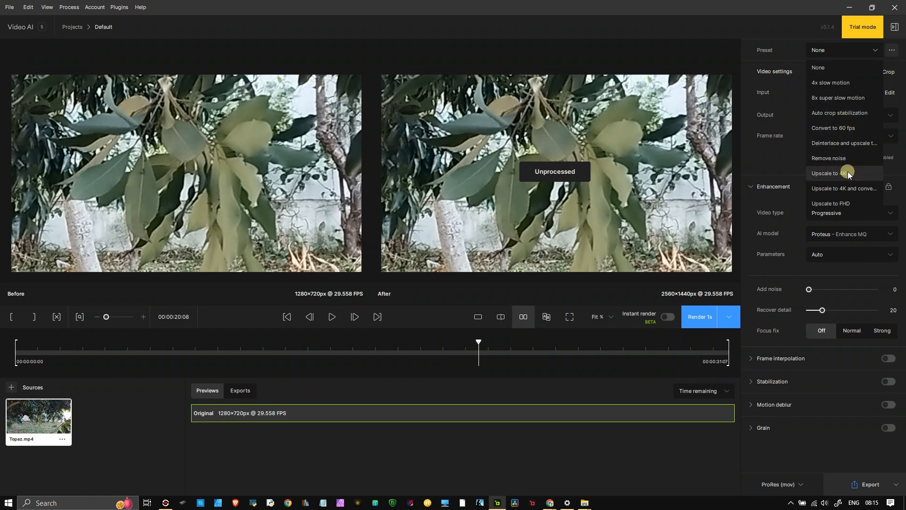
{"action": "left_click", "coordinate": [841, 205]}
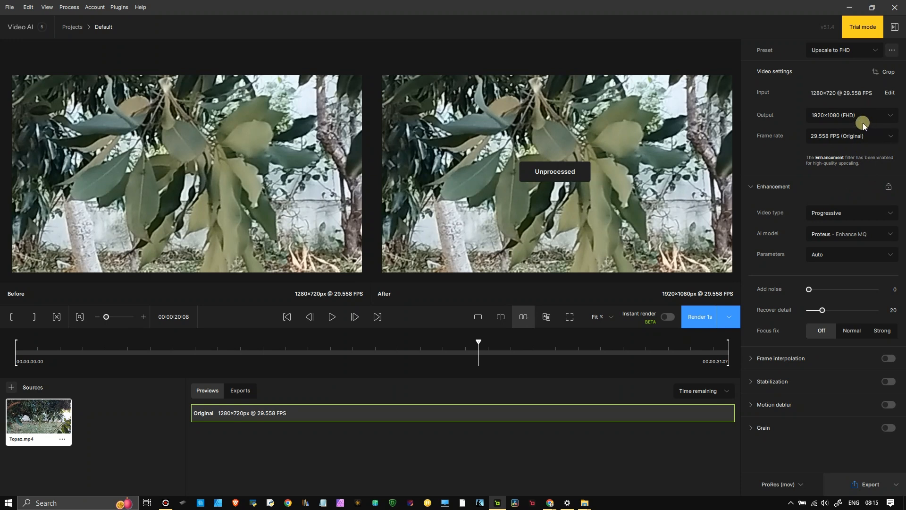
{"action": "left_click", "coordinate": [888, 136]}
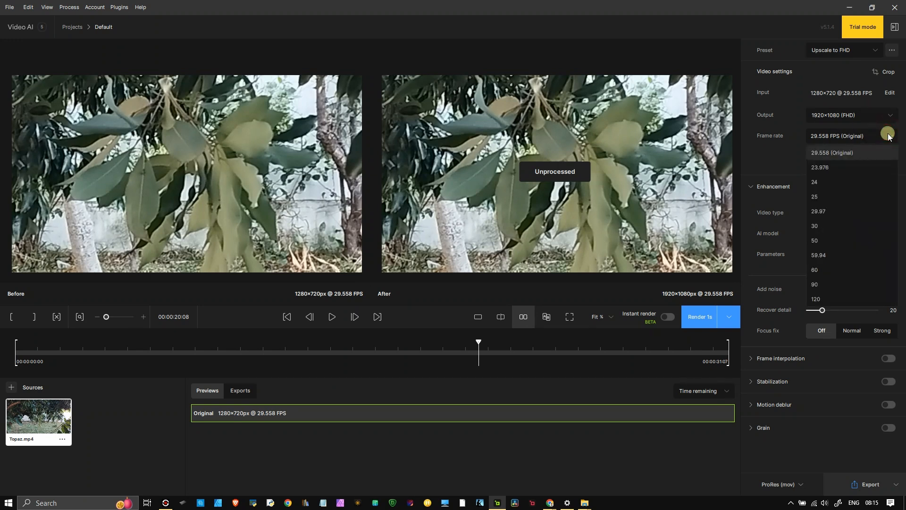
{"action": "left_click", "coordinate": [888, 136]}
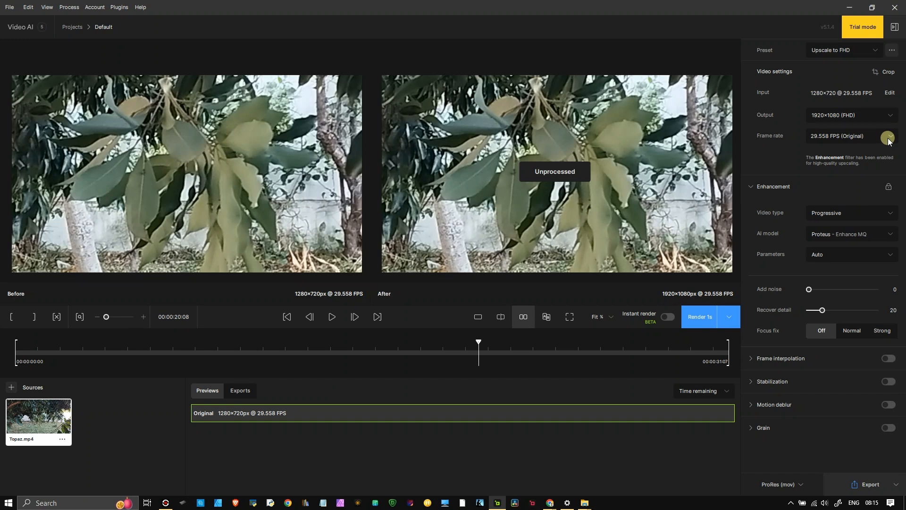
{"action": "left_click", "coordinate": [847, 237]}
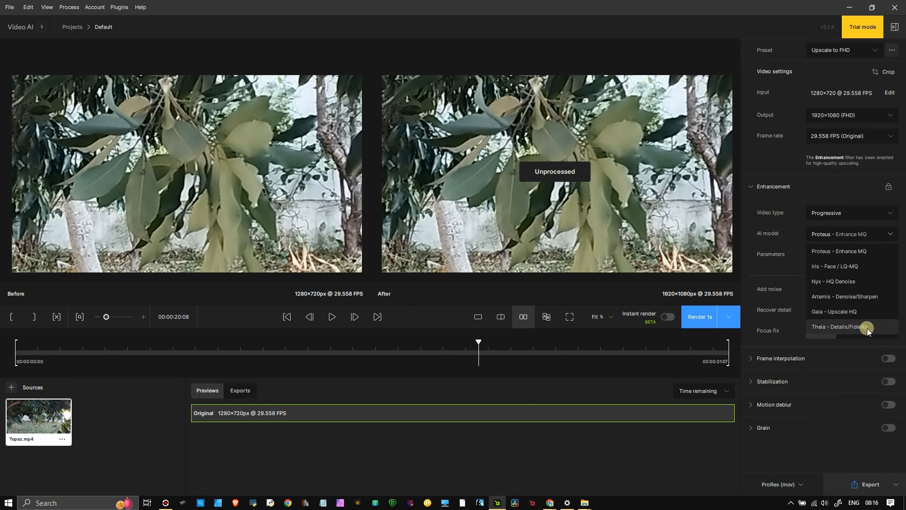
{"action": "left_click", "coordinate": [869, 250]}
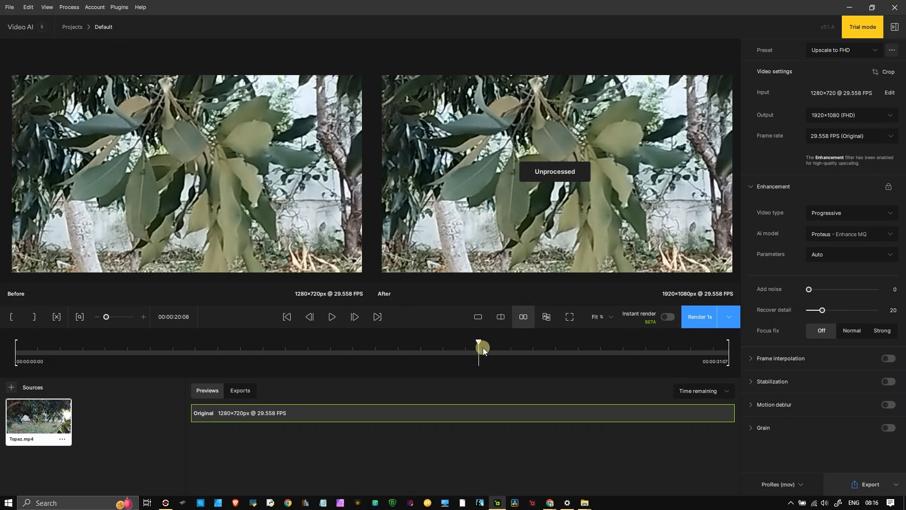
Move the playhead to 00:00:22:10 and set the preview length to Min (5 frames)
{"action": "left_click_drag", "start_coordinate": [488, 351], "coordinate": [511, 353]}
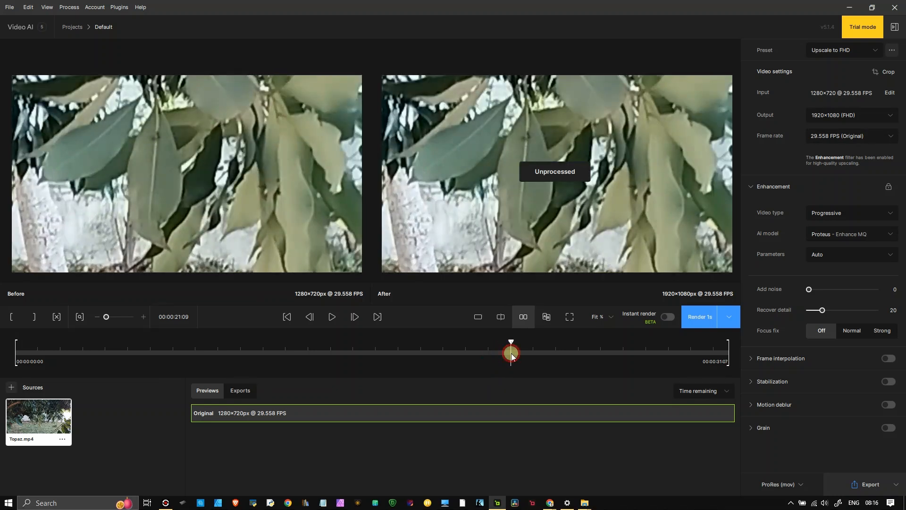
{"action": "left_click_drag", "start_coordinate": [523, 354], "coordinate": [542, 354]}
{"action": "left_click", "coordinate": [527, 354]}
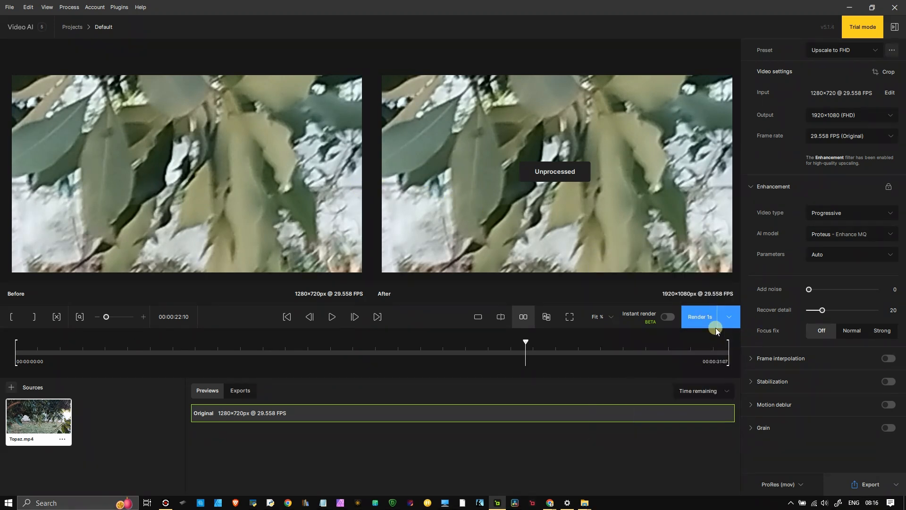
{"action": "left_click", "coordinate": [730, 322]}
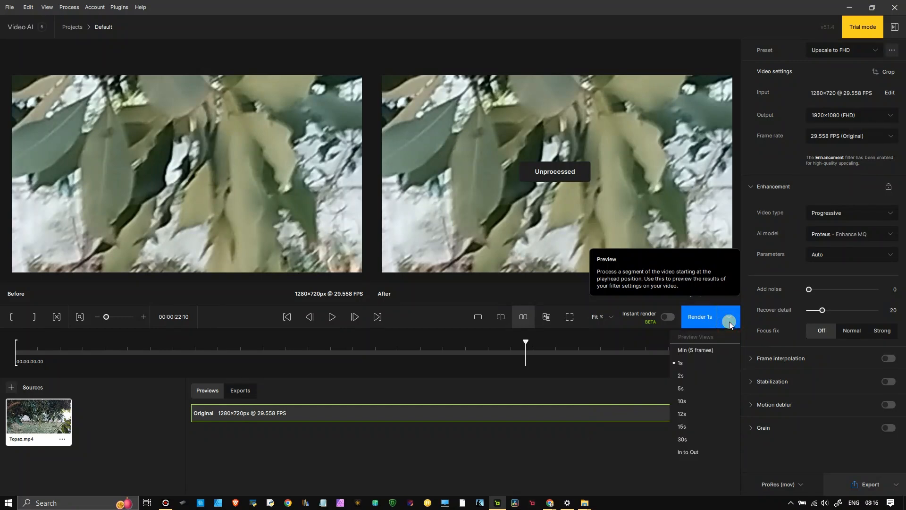
{"action": "left_click", "coordinate": [718, 350]}
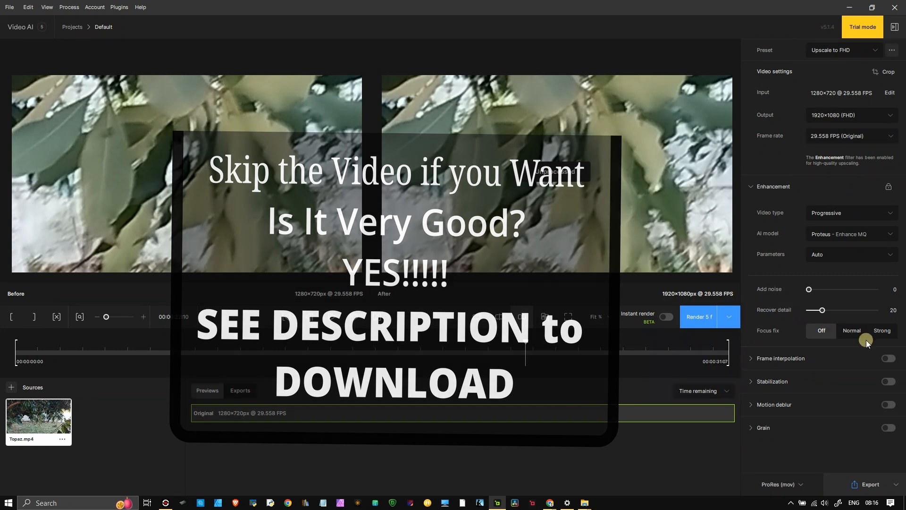
{"action": "mouse_move", "coordinate": [775, 366]}
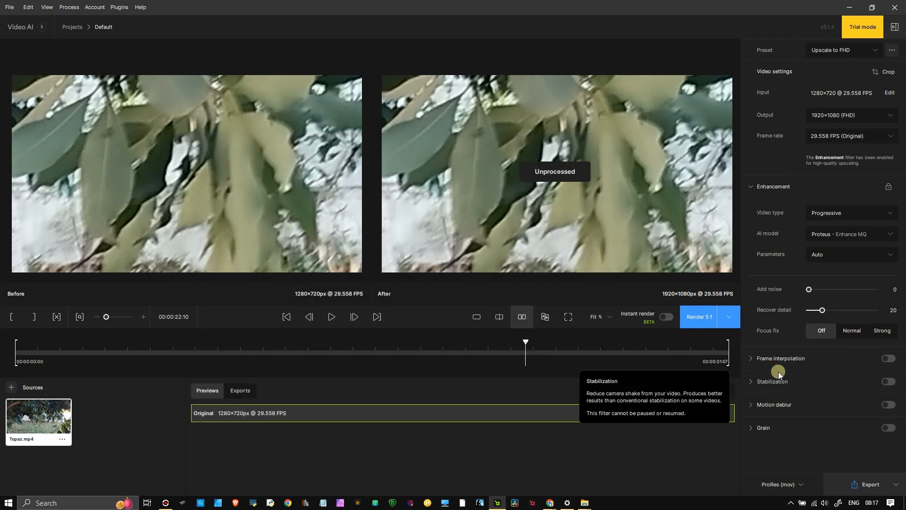
{"action": "mouse_move", "coordinate": [786, 395]}
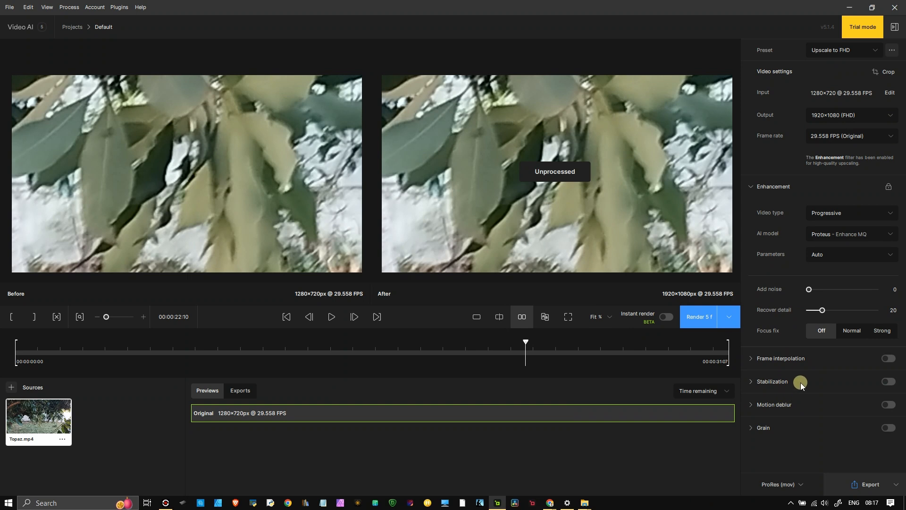
{"action": "left_click", "coordinate": [760, 409]}
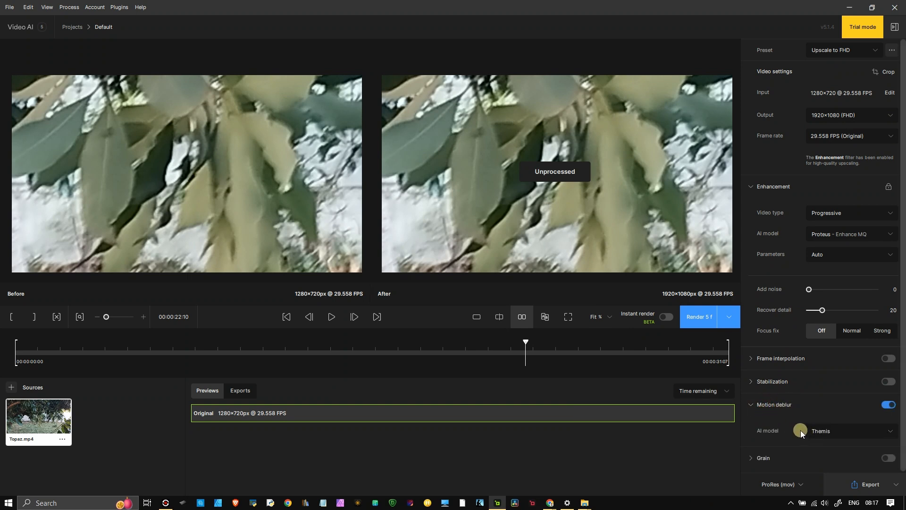
{"action": "left_click", "coordinate": [777, 408]}
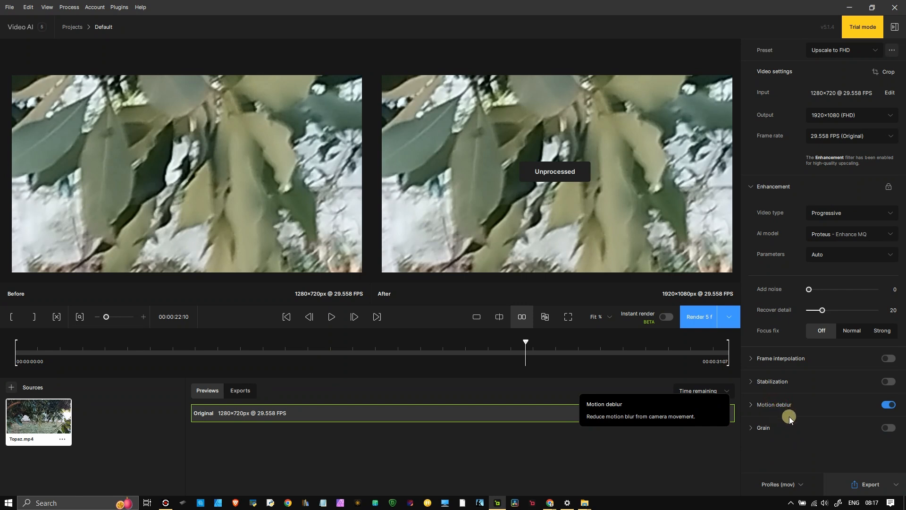
{"action": "left_click", "coordinate": [888, 407]}
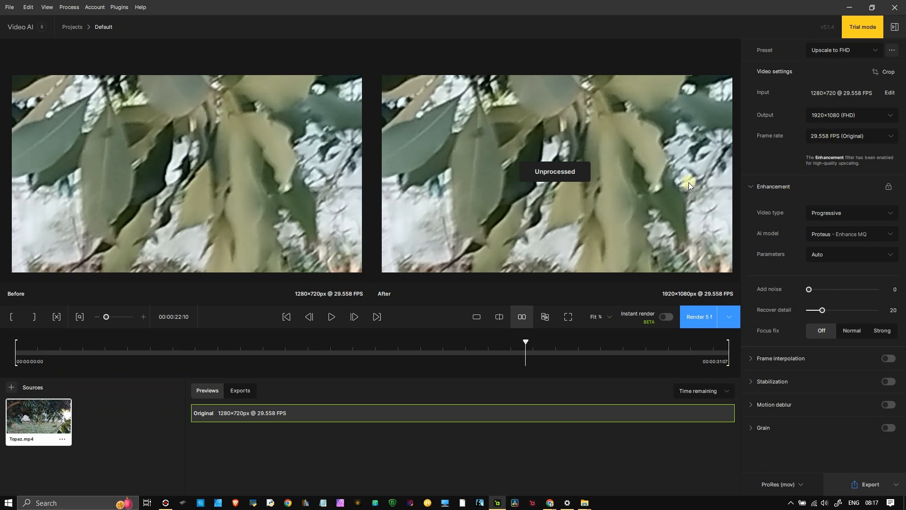
Render the five-frame preview of the enhanced clip
{"action": "left_click", "coordinate": [703, 321]}
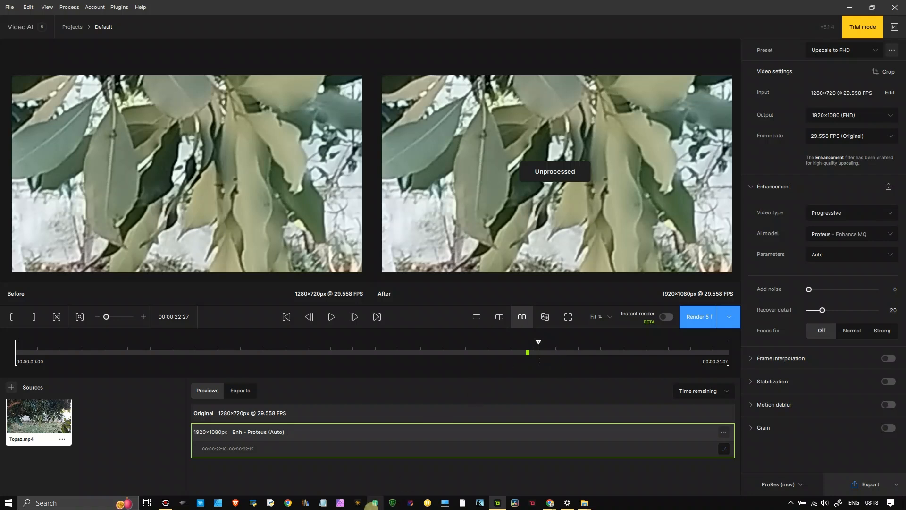
Switch to Screenbits, test its drawing pen with one stroke, and move and shrink its window
{"action": "left_click", "coordinate": [164, 502]}
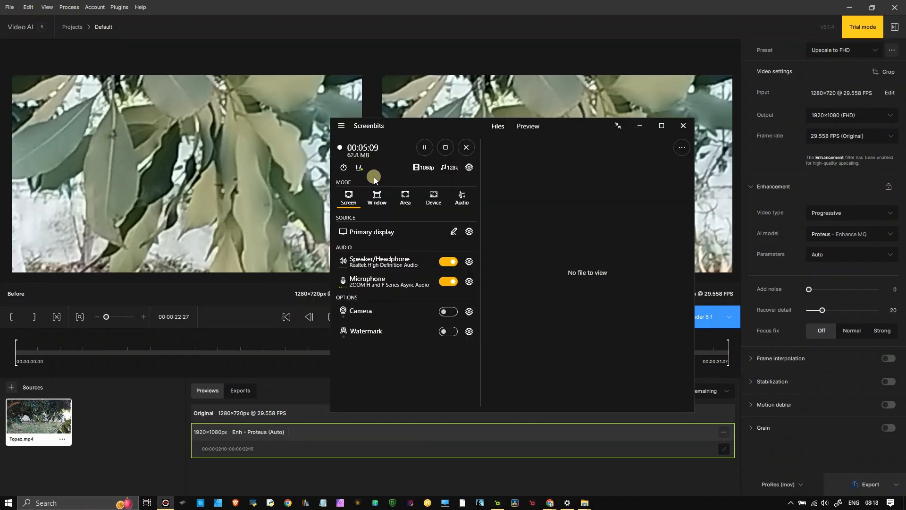
{"action": "left_click", "coordinate": [450, 233]}
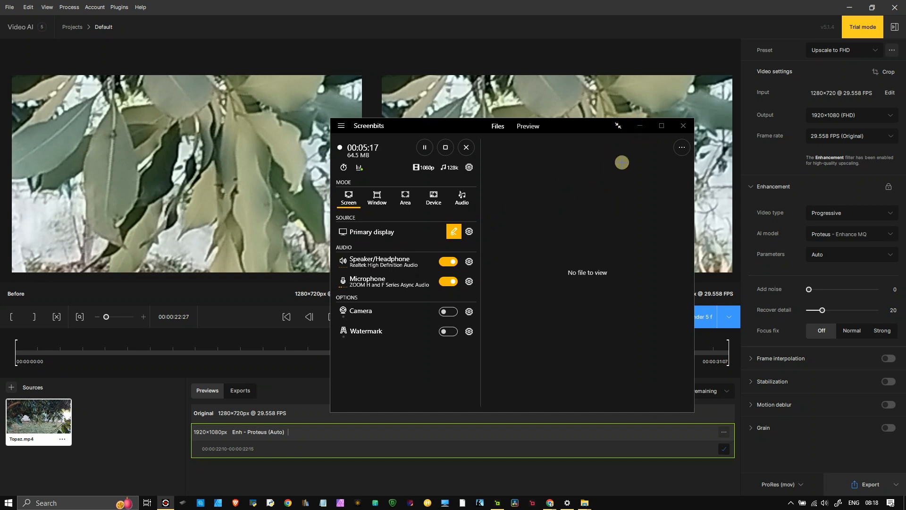
{"action": "left_click_drag", "start_coordinate": [597, 127], "coordinate": [538, 170]}
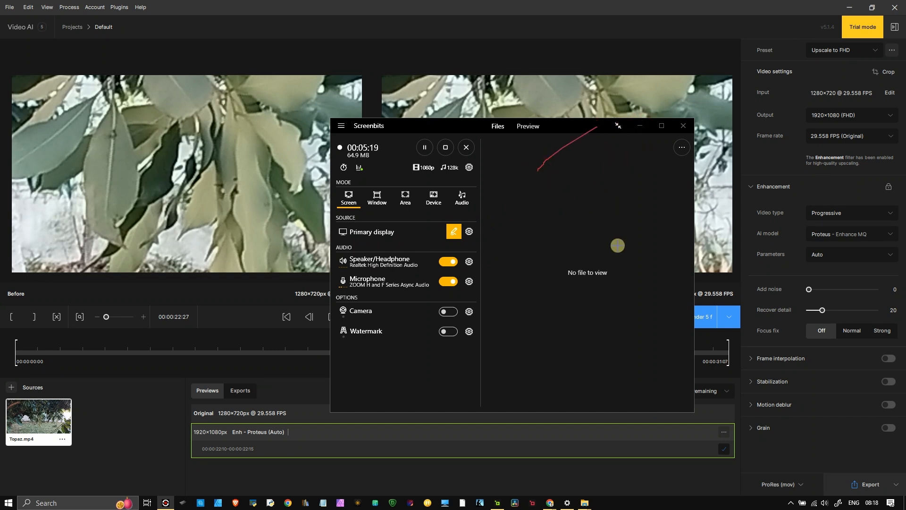
{"action": "left_click", "coordinate": [455, 232]}
{"action": "left_click_drag", "start_coordinate": [556, 125], "coordinate": [312, 159]}
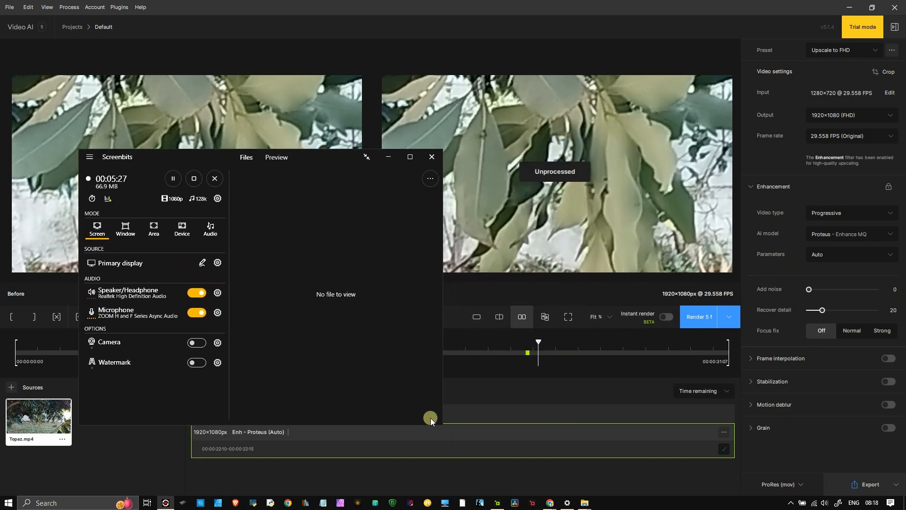
{"action": "left_click_drag", "start_coordinate": [441, 423], "coordinate": [303, 312]}
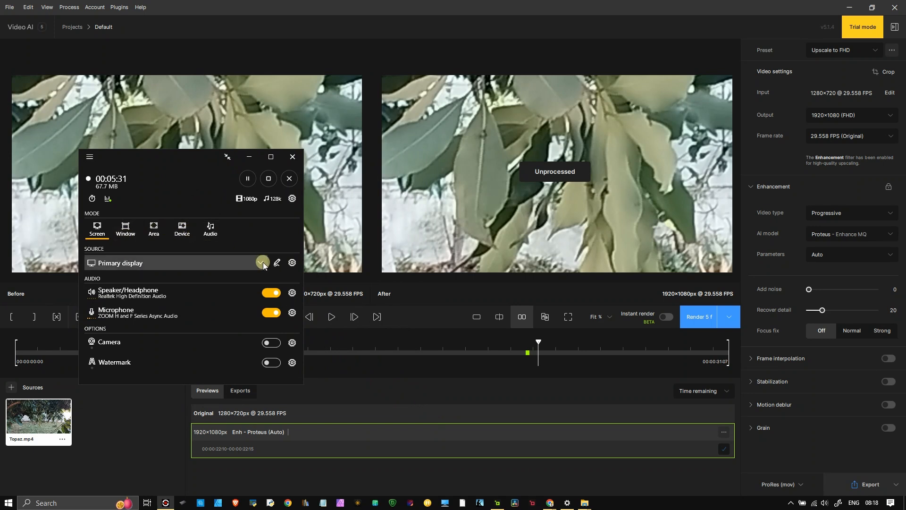
Circle the rendered segment on the timeline, mark the before and after views with the pen, and stop drawing and minimize Screenbits
{"action": "left_click", "coordinate": [276, 263]}
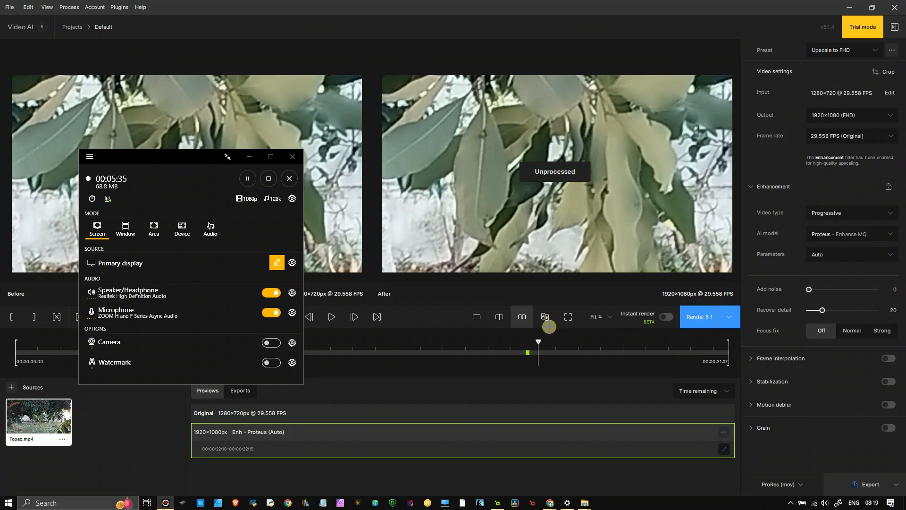
{"action": "mouse_move", "coordinate": [537, 343]}
{"action": "left_mouse_down"}
{"action": "mouse_move", "coordinate": [498, 359]}
{"action": "mouse_move", "coordinate": [556, 375]}
{"action": "mouse_move", "coordinate": [530, 330]}
{"action": "mouse_move", "coordinate": [516, 383]}
{"action": "mouse_move", "coordinate": [557, 359]}
{"action": "mouse_move", "coordinate": [510, 331]}
{"action": "mouse_move", "coordinate": [532, 397]}
{"action": "mouse_move", "coordinate": [552, 350]}
{"action": "mouse_move", "coordinate": [514, 345]}
{"action": "left_mouse_up"}
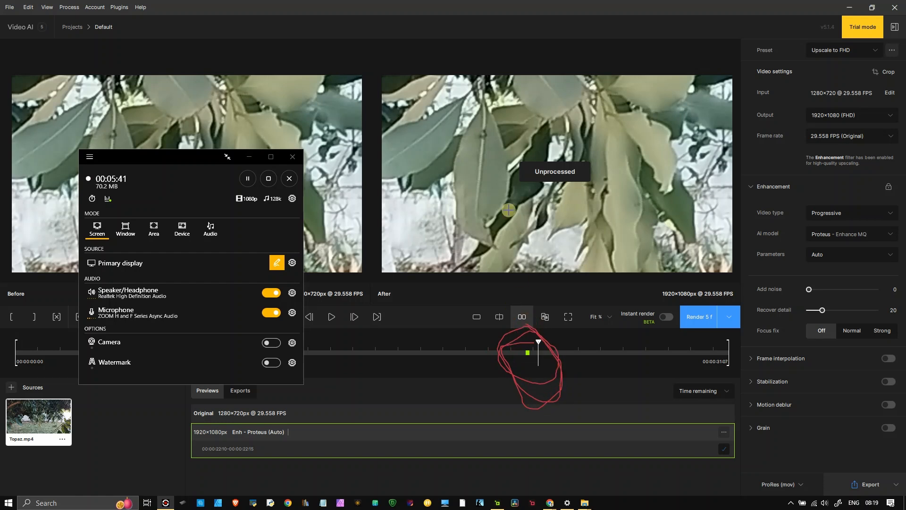
{"action": "left_click_drag", "start_coordinate": [420, 162], "coordinate": [496, 152]}
{"action": "left_click_drag", "start_coordinate": [293, 110], "coordinate": [341, 111]}
{"action": "left_click", "coordinate": [273, 263]}
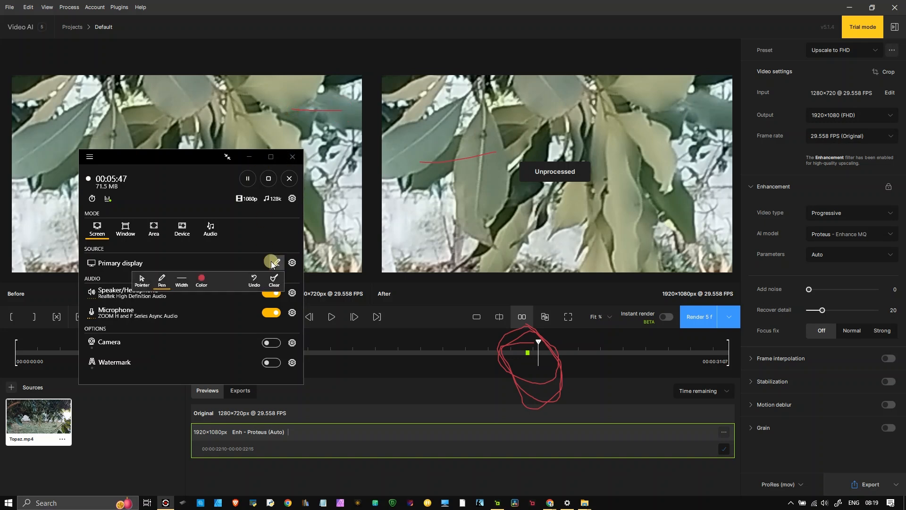
{"action": "left_click", "coordinate": [273, 263]}
{"action": "left_click", "coordinate": [254, 157]}
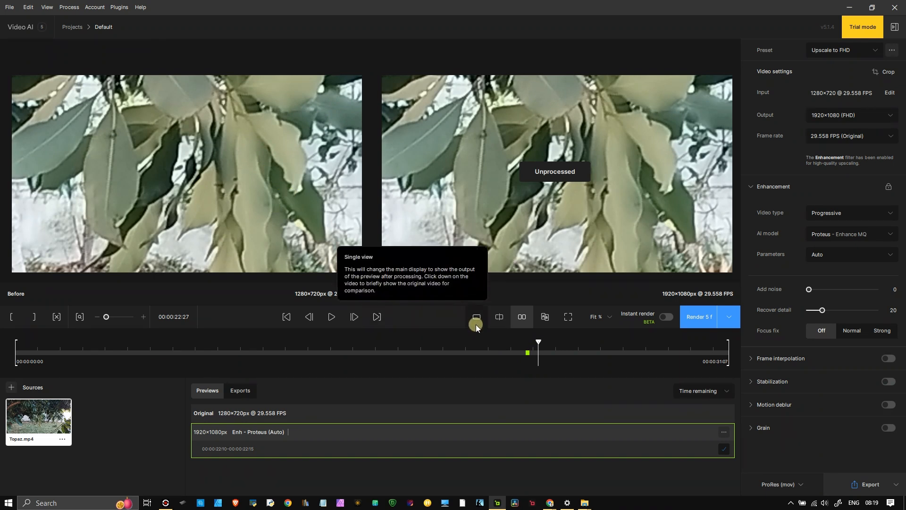
Step the playhead back frame by frame into the rendered segment, to 00:00:22:12, and compare the before and after frames
{"action": "key", "text": "Left"}
{"action": "key", "text": "Left"}
{"action": "key", "text": "Left"}
{"action": "key", "text": "Left"}
{"action": "key", "text": "Left"}
{"action": "key", "text": "Left"}
{"action": "key", "text": "Left"}
{"action": "key", "text": "Left"}
{"action": "key", "text": "Left"}
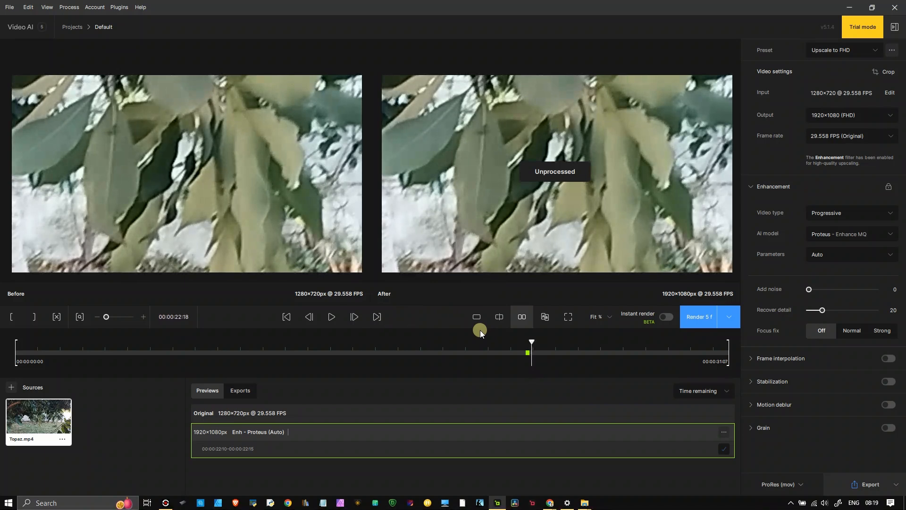
{"action": "key", "text": "Left"}
{"action": "key", "text": "Left"}
{"action": "key", "text": "Left"}
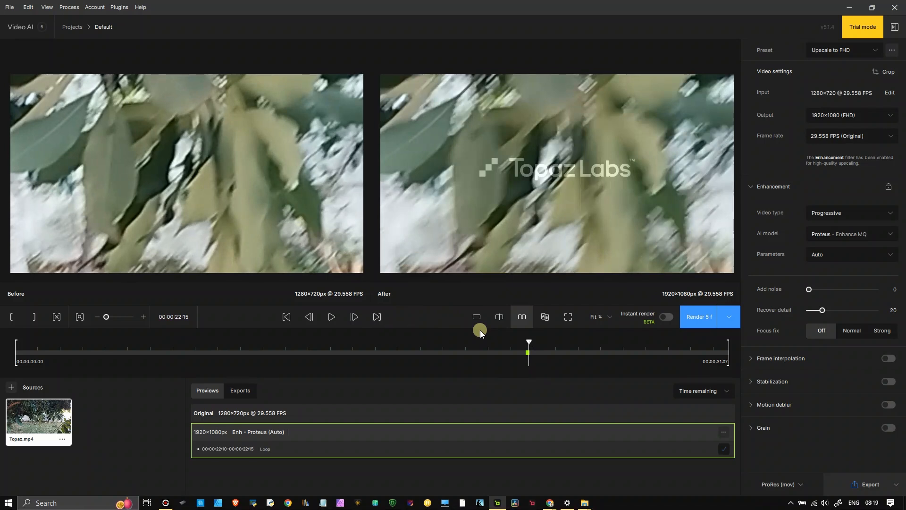
{"action": "key", "text": "Left"}
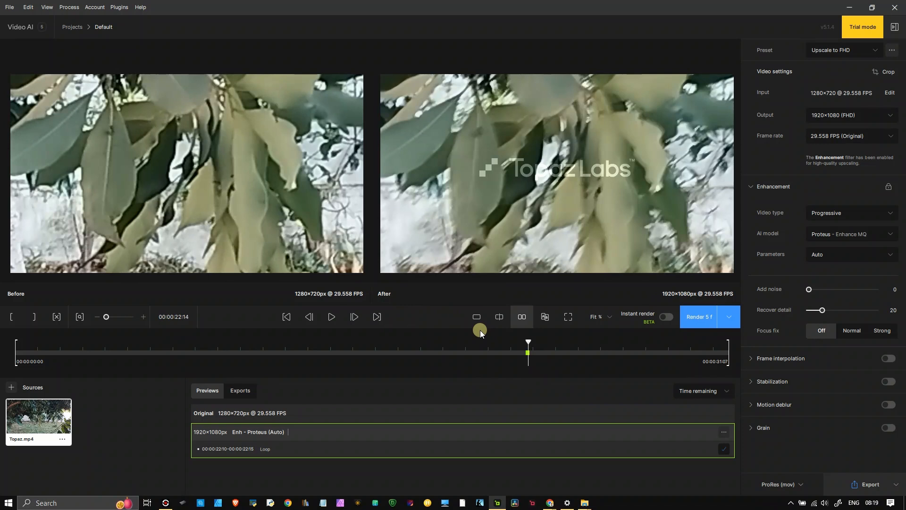
{"action": "key", "text": "Left"}
{"action": "key", "text": "Left"}
{"action": "key", "text": "Left"}
{"action": "key", "text": "Left"}
{"action": "key", "text": "Left"}
{"action": "key", "text": "Left"}
{"action": "key", "text": "Left"}
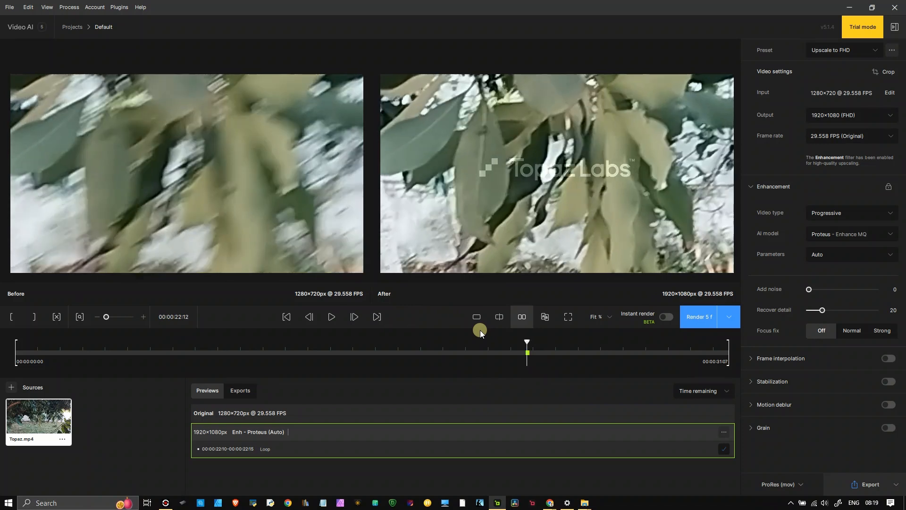
Play the clip across the rendered five-frame segment several times, stepping the playhead back between plays to compare the before and after views
{"action": "key", "text": "space"}
{"action": "key", "text": "space"}
{"action": "key", "text": "Left"}
{"action": "key", "text": "Left"}
{"action": "key", "text": "Left"}
{"action": "key", "text": "Left"}
{"action": "key", "text": "Left"}
{"action": "key", "text": "Left"}
{"action": "key", "text": "Left"}
{"action": "key", "text": "Left"}
{"action": "key", "text": "Left"}
{"action": "key", "text": "Left"}
{"action": "key", "text": "Left"}
{"action": "key", "text": "Left"}
{"action": "key", "text": "Left"}
{"action": "key", "text": "Left"}
{"action": "key", "text": "Left"}
{"action": "key", "text": "Left"}
{"action": "key", "text": "Left"}
{"action": "key", "text": "Left"}
{"action": "key", "text": "Left"}
{"action": "key", "text": "Left"}
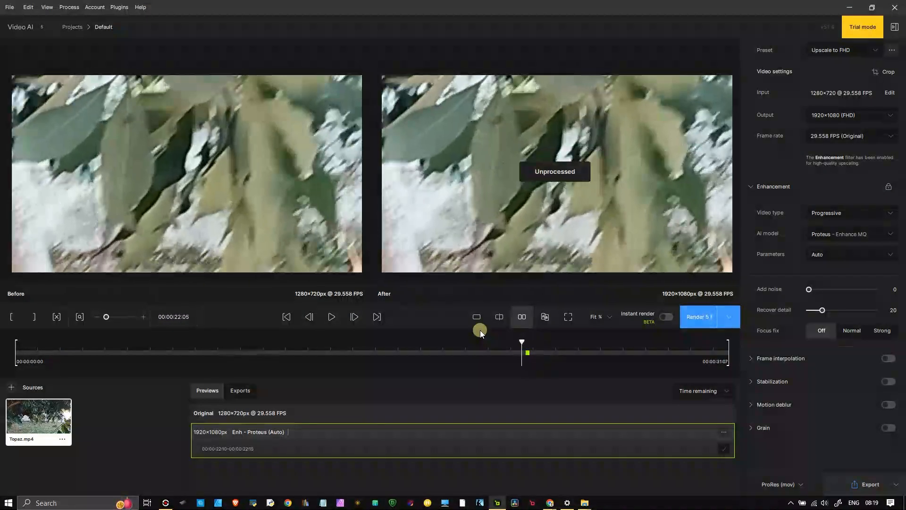
{"action": "key", "text": "space"}
{"action": "key", "text": "space"}
{"action": "key", "text": "Left"}
{"action": "key", "text": "Left"}
{"action": "key", "text": "Left"}
{"action": "key", "text": "Left"}
{"action": "key", "text": "Left"}
{"action": "key", "text": "Left"}
{"action": "key", "text": "Left"}
{"action": "key", "text": "Left"}
{"action": "key", "text": "Left"}
{"action": "key", "text": "Left"}
{"action": "key", "text": "Left"}
{"action": "key", "text": "Left"}
{"action": "key", "text": "Left"}
{"action": "key", "text": "Left"}
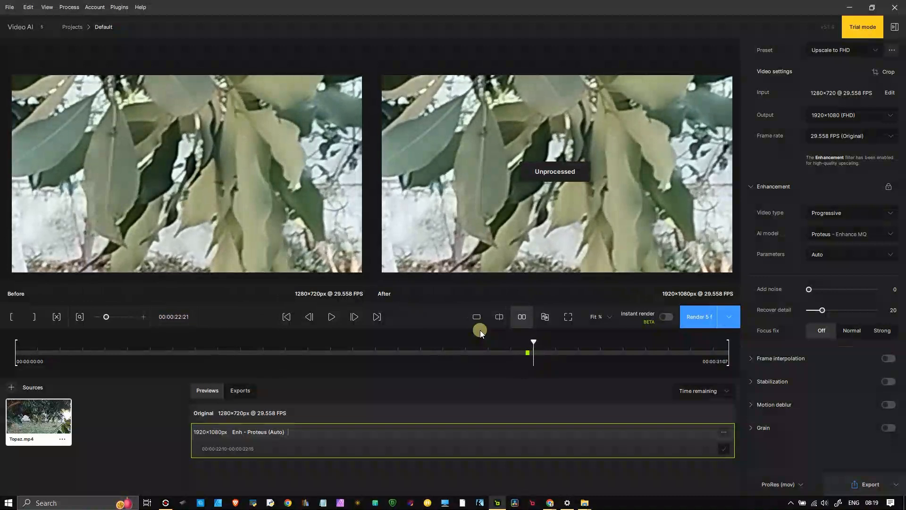
{"action": "key", "text": "space"}
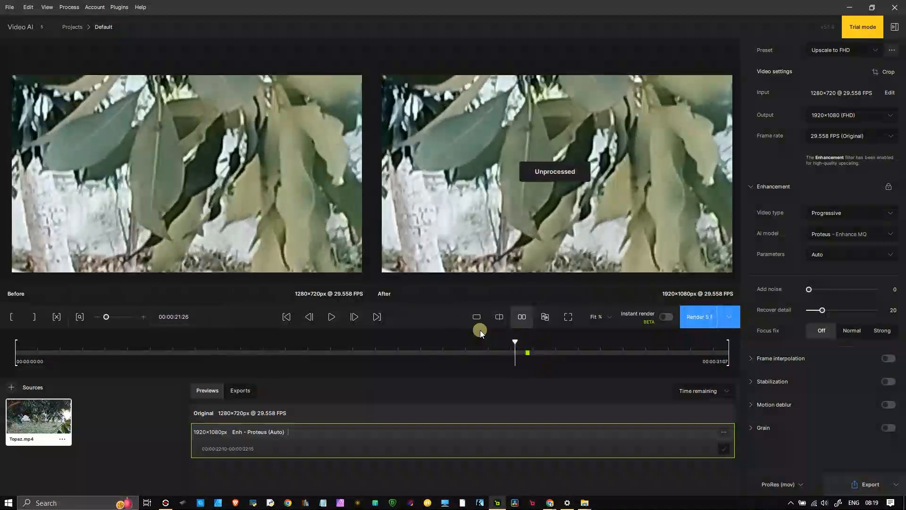
{"action": "key", "text": "space"}
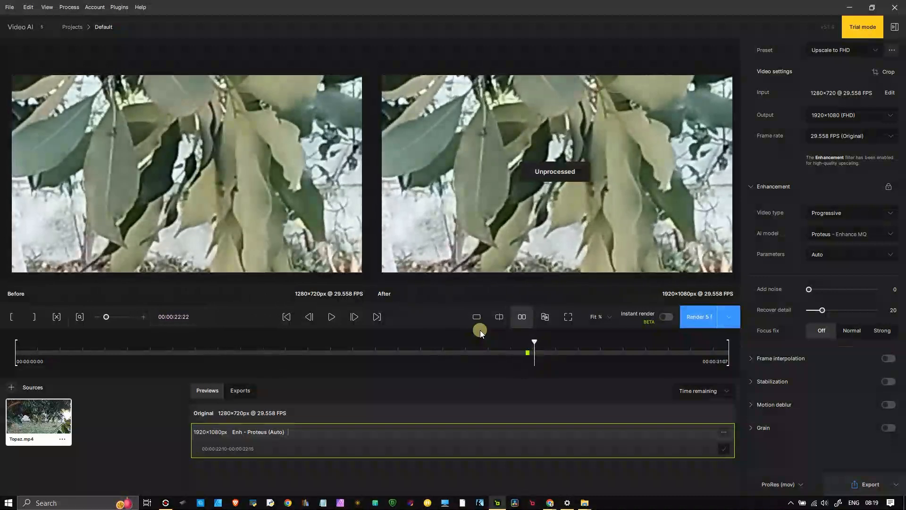
Step frame by frame between 00:00:22:09 and 00:00:22:14 to compare the original and enhanced frames
{"action": "key", "text": "Left"}
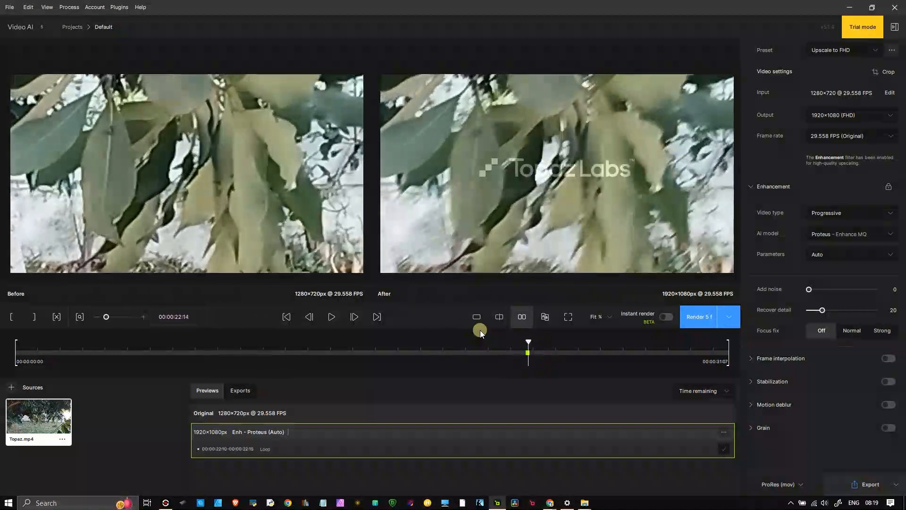
{"action": "key", "text": "Left"}
{"action": "key", "text": "Left"}
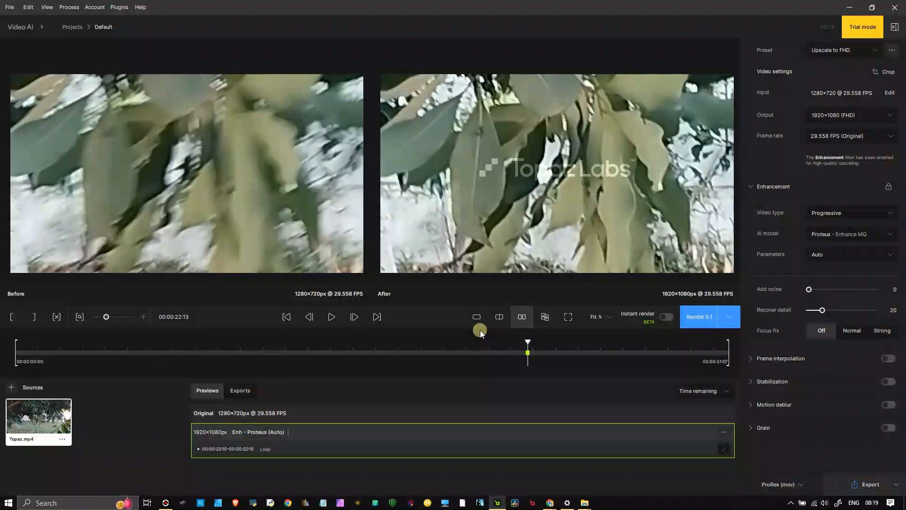
{"action": "key", "text": "Left"}
{"action": "key", "text": "Left"}
{"action": "key", "text": "Left"}
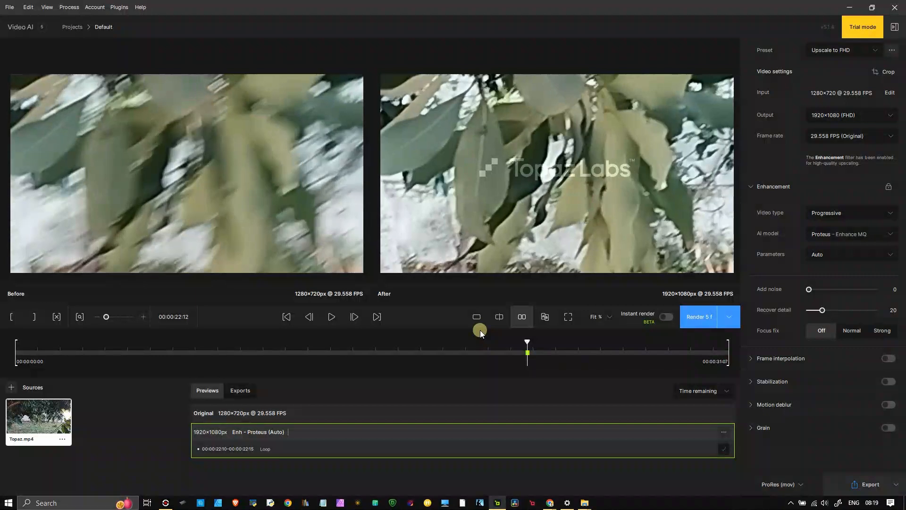
{"action": "key", "text": "Left"}
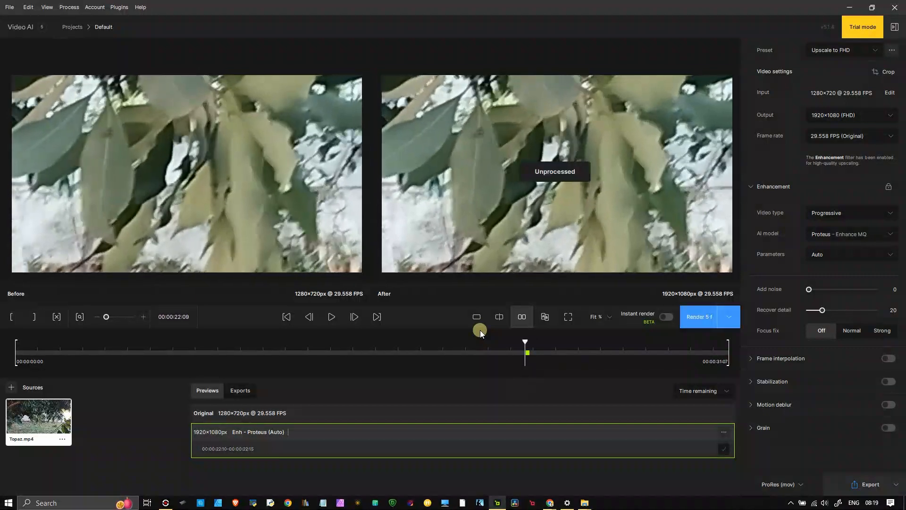
{"action": "key", "text": "Right"}
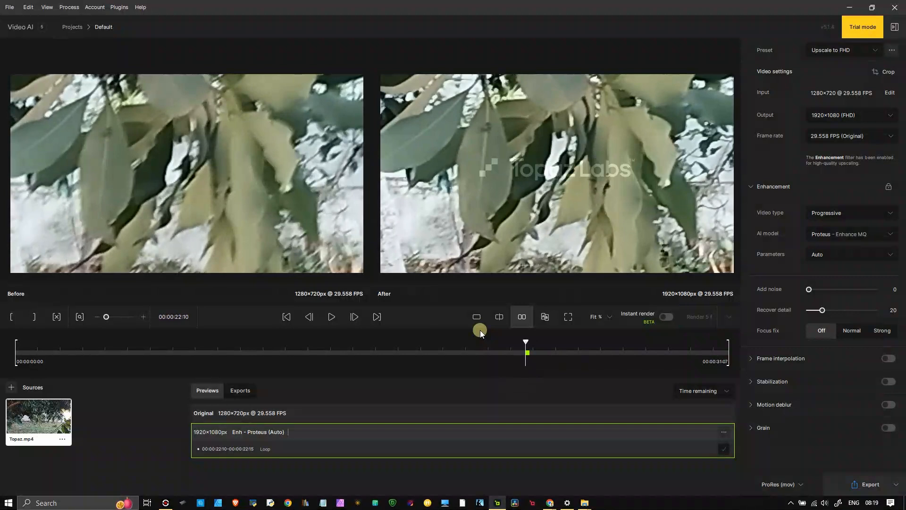
{"action": "key", "text": "Right"}
{"action": "key", "text": "Right"}
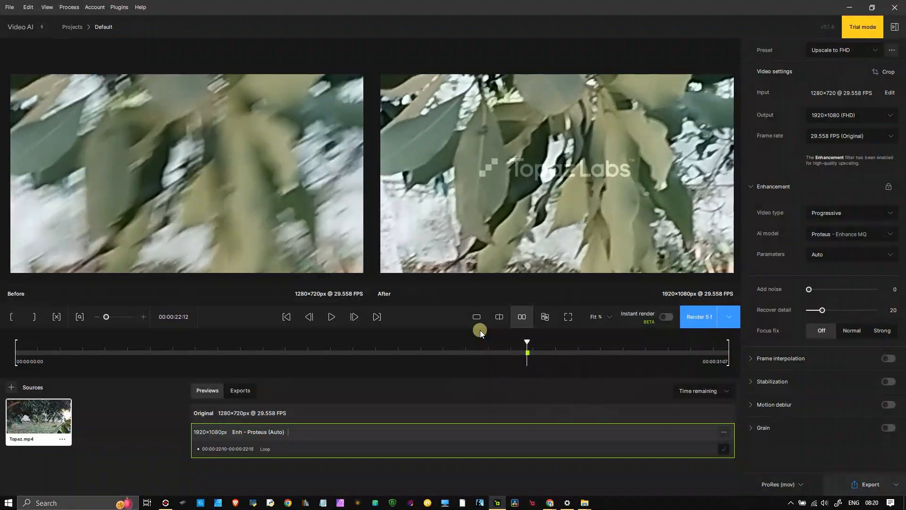
{"action": "key", "text": "Right"}
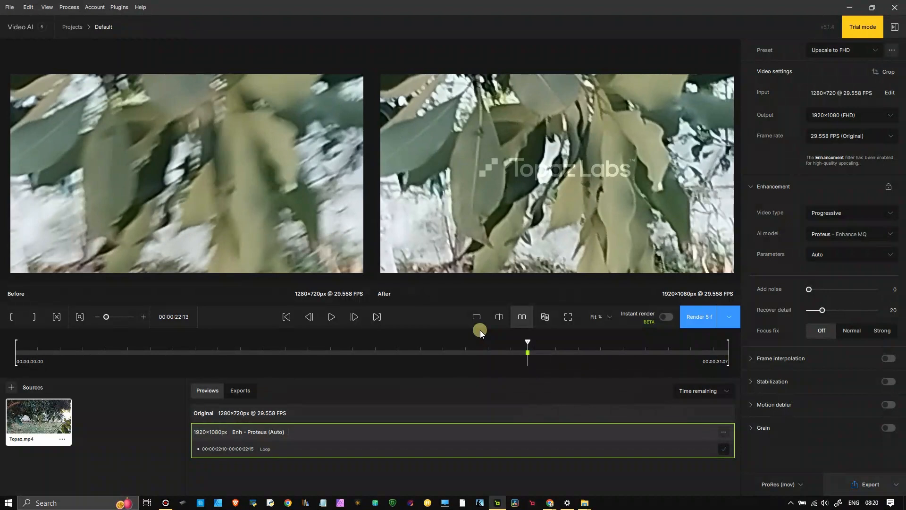
{"action": "key", "text": "Right"}
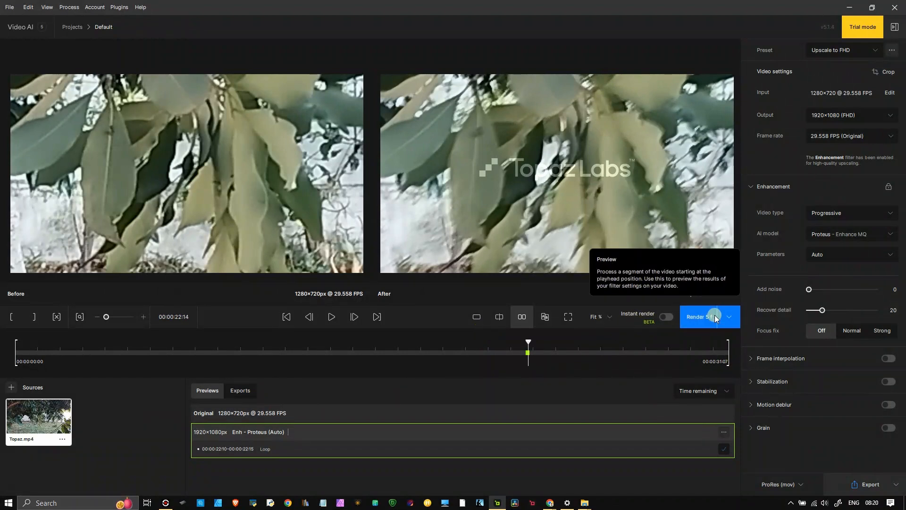
Set the preview length to 1 second and render a preview starting at 00:00:24:02
{"action": "left_click", "coordinate": [727, 325]}
{"action": "left_click", "coordinate": [697, 363]}
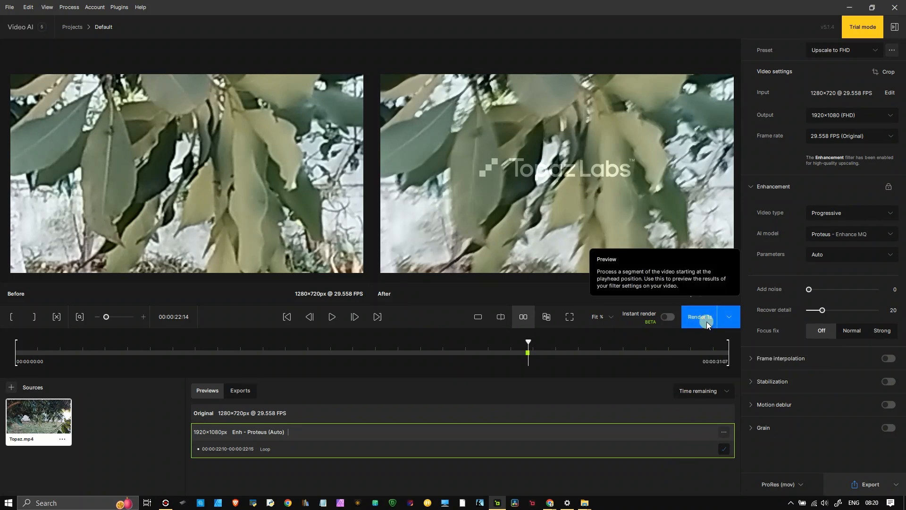
{"action": "left_click_drag", "start_coordinate": [501, 338], "coordinate": [567, 363]}
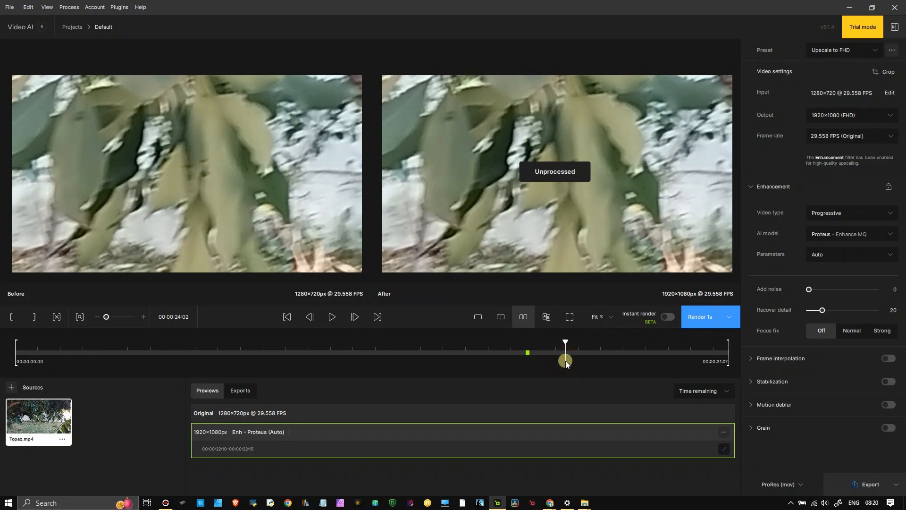
{"action": "left_click", "coordinate": [696, 320]}
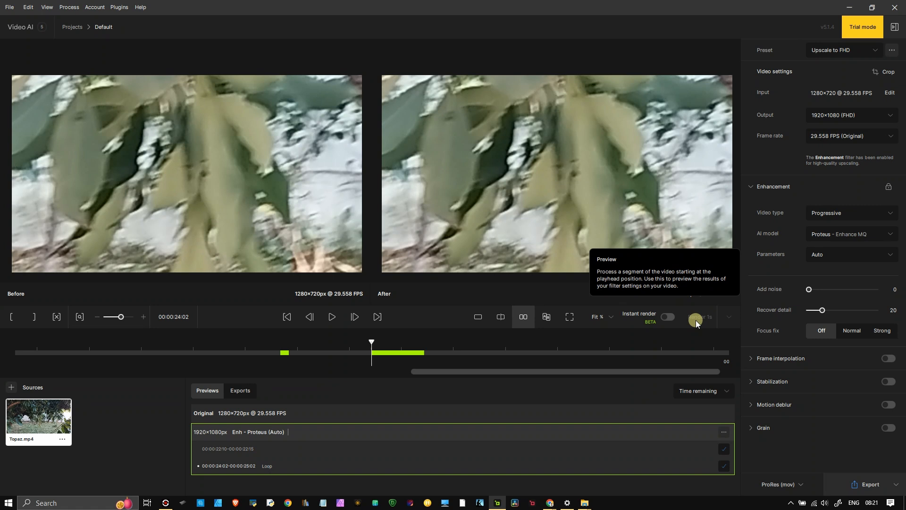
Step the playhead back to 00:00:23:26, ahead of the one-second rendered segment, and forward again towards its start
{"action": "key", "text": "Left"}
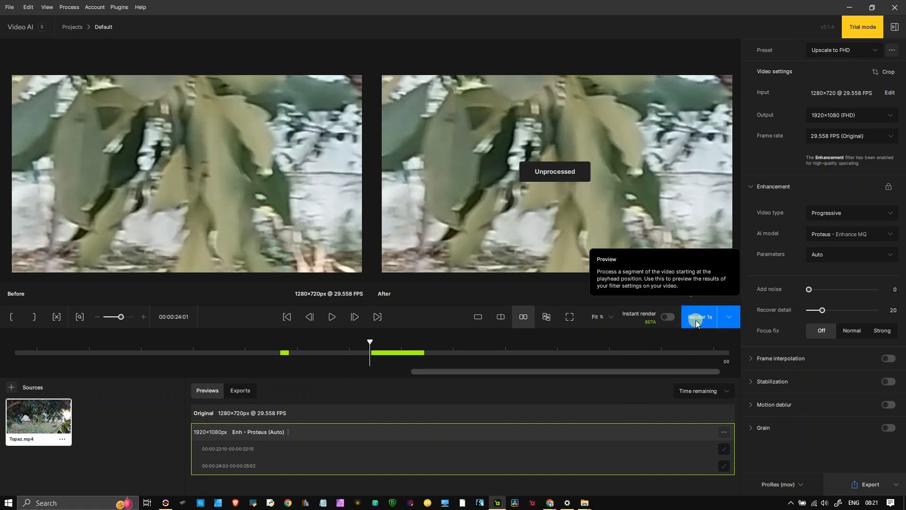
{"action": "key", "text": "Left"}
{"action": "key", "text": "Left"}
{"action": "key", "text": "Left"}
{"action": "key", "text": "Left"}
{"action": "key", "text": "Left"}
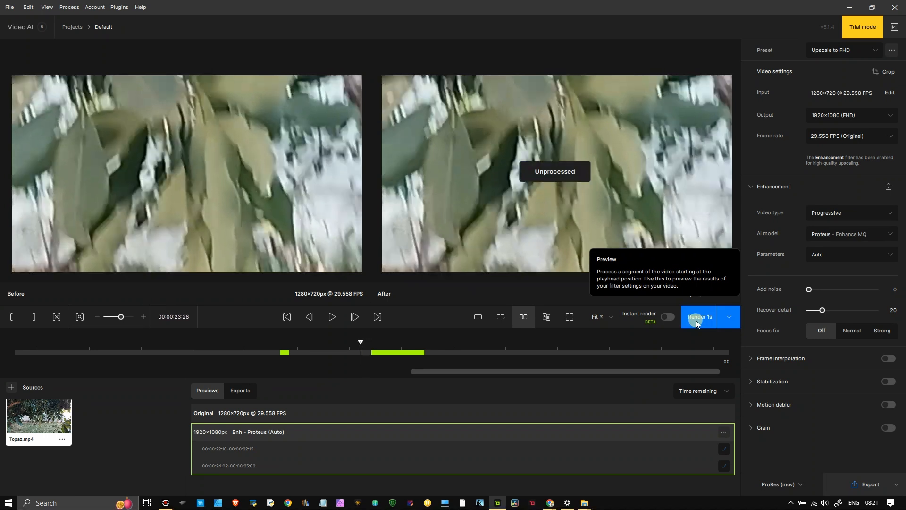
{"action": "key", "text": "Right"}
{"action": "key", "text": "Right"}
{"action": "key", "text": "Right"}
{"action": "key", "text": "Right"}
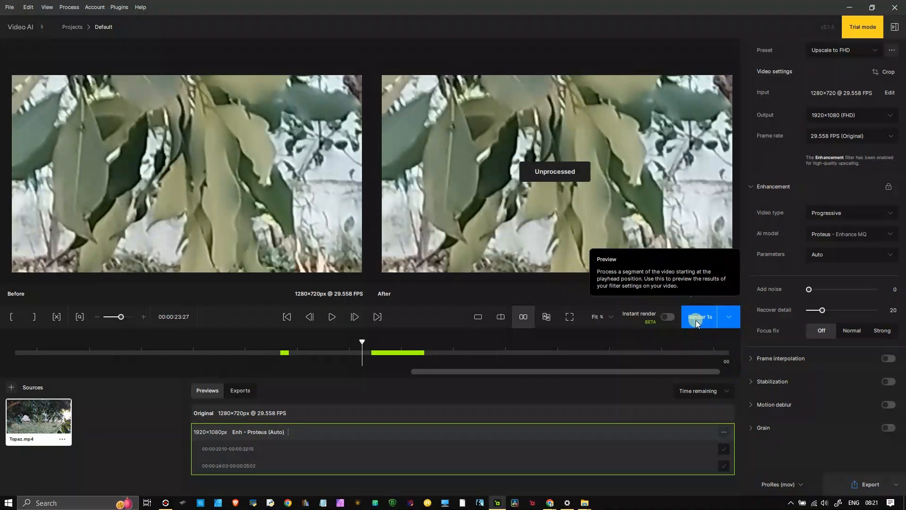
{"action": "key", "text": "Right"}
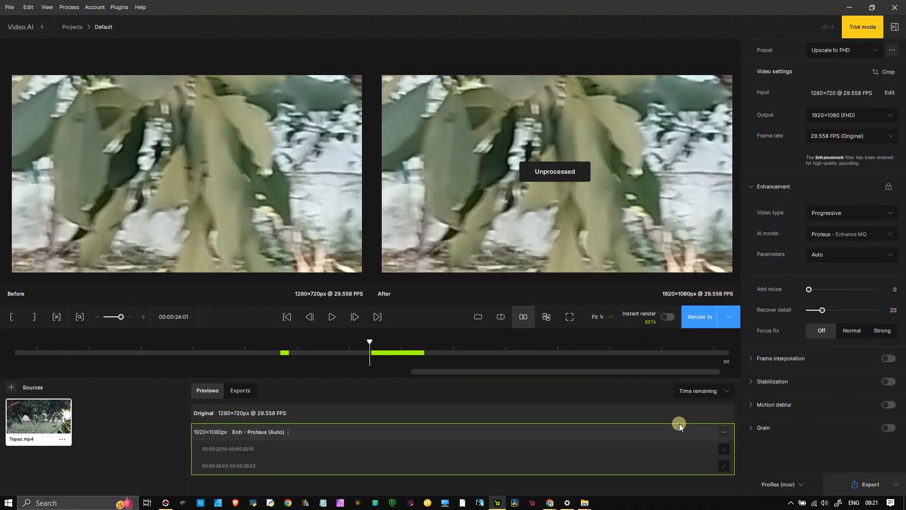
Step forward frame by frame through the one-second rendered segment past 00:00:24:25, comparing the before and after views
{"action": "key", "text": "Right"}
{"action": "key", "text": "Right"}
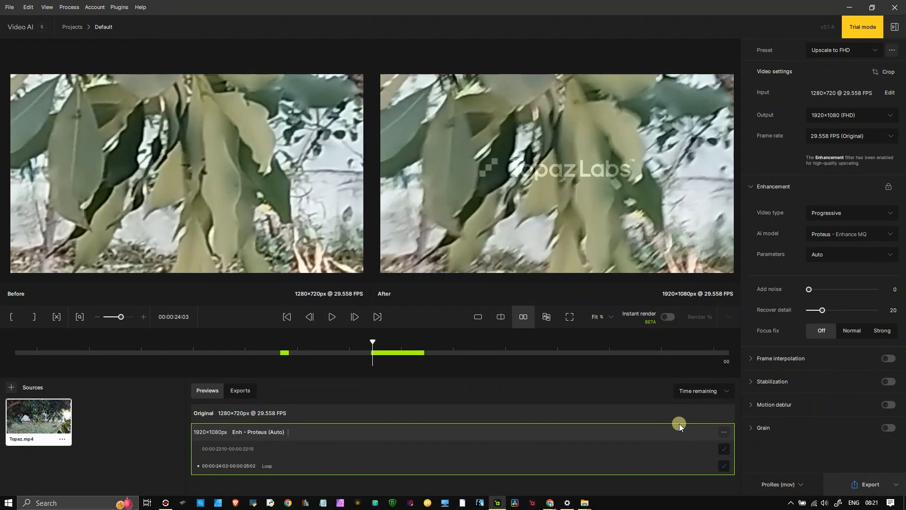
{"action": "key", "text": "Right"}
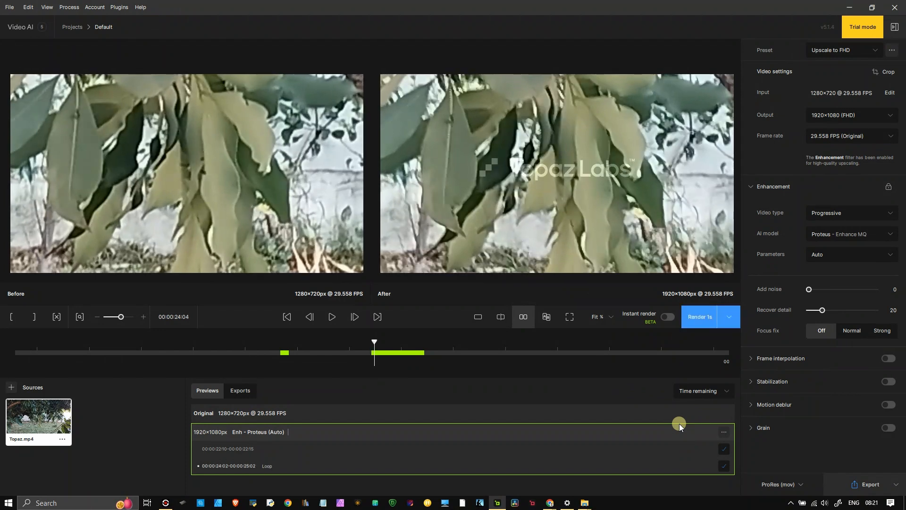
{"action": "key", "text": "Right"}
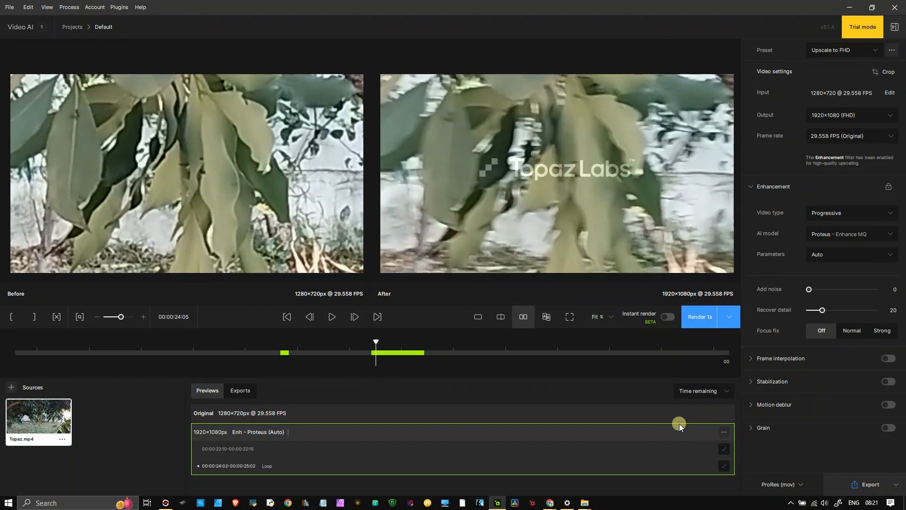
{"action": "key", "text": "Right"}
{"action": "key", "text": "Right"}
{"action": "key", "text": "Right"}
{"action": "key", "text": "Right"}
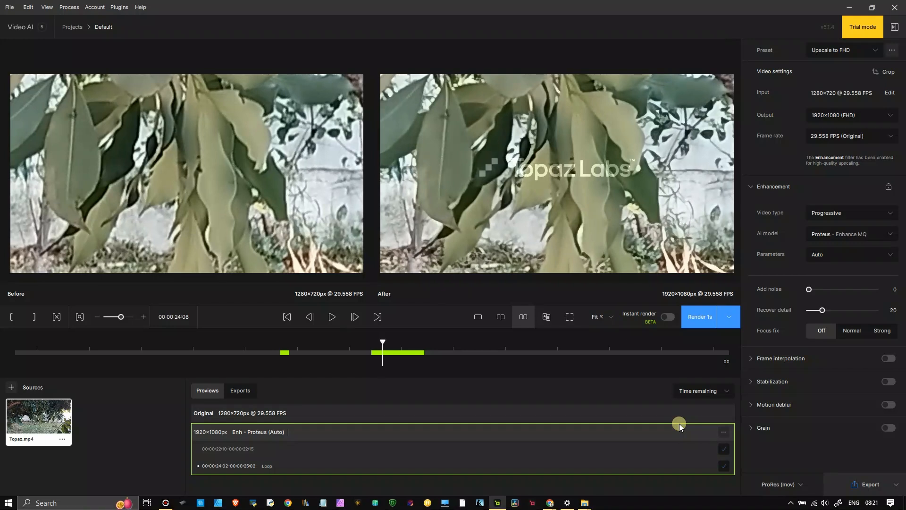
{"action": "key", "text": "Right"}
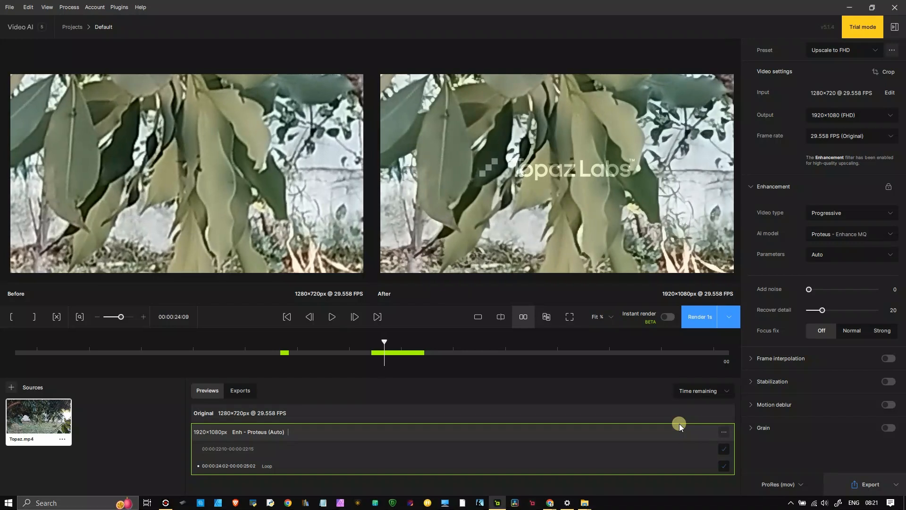
{"action": "key", "text": "Right"}
{"action": "key", "text": "Right"}
{"action": "key", "text": "Right"}
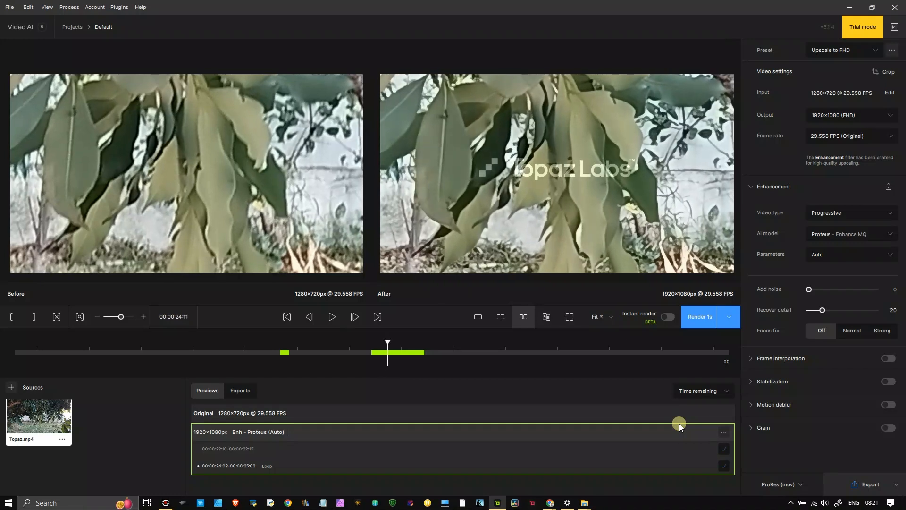
{"action": "key", "text": "Right"}
{"action": "key", "text": "Right"}
{"action": "key", "text": "Right"}
{"action": "key", "text": "Right"}
{"action": "key", "text": "Right"}
{"action": "key", "text": "Right"}
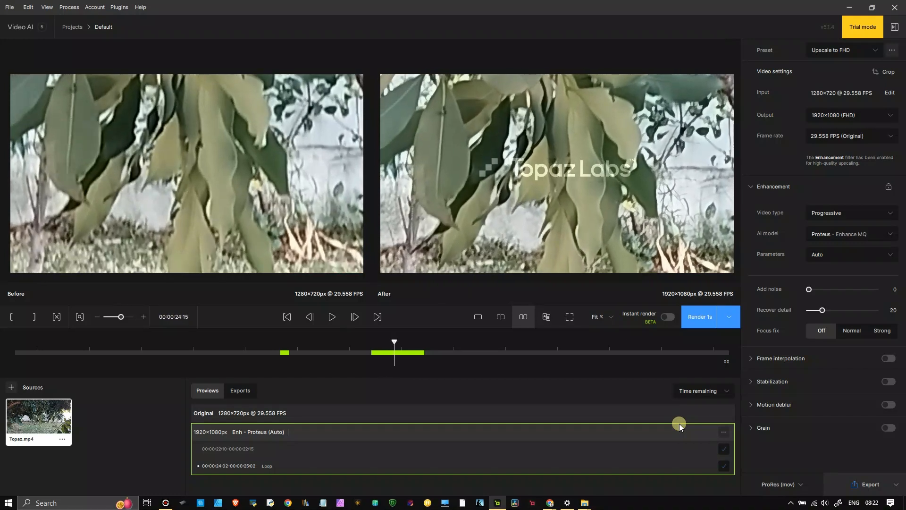
{"action": "key", "text": "Right"}
{"action": "key", "text": "Right"}
{"action": "key", "text": "Right"}
{"action": "key", "text": "Right"}
{"action": "key", "text": "Right"}
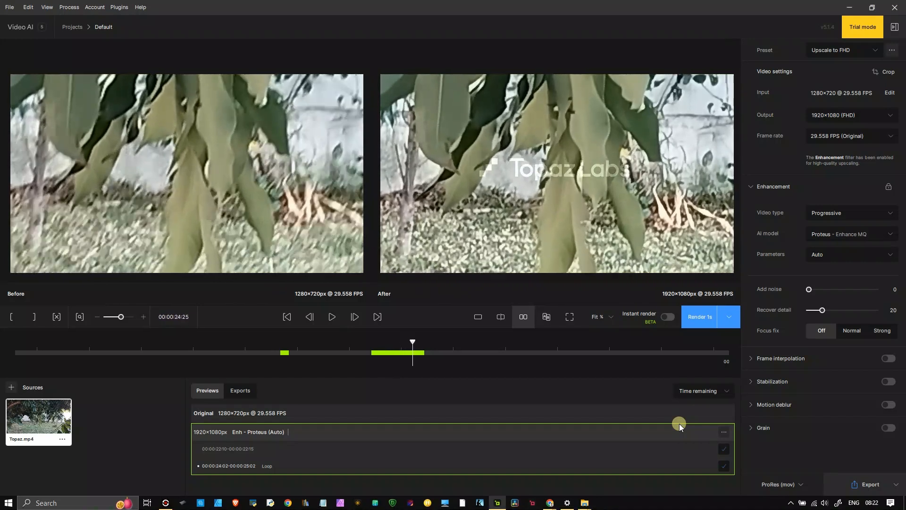
{"action": "key", "text": "Right"}
{"action": "key", "text": "Right"}
{"action": "key", "text": "Right"}
Step back frame by frame through the one-second segment to 00:00:24:00, comparing the original and enhanced frames
{"action": "key", "text": "Left"}
{"action": "key", "text": "Left"}
{"action": "key", "text": "Left"}
{"action": "key", "text": "Left"}
{"action": "key", "text": "Left"}
{"action": "key", "text": "Left"}
{"action": "key", "text": "Left"}
{"action": "key", "text": "Left"}
{"action": "key", "text": "Left"}
{"action": "key", "text": "Left"}
{"action": "key", "text": "Left"}
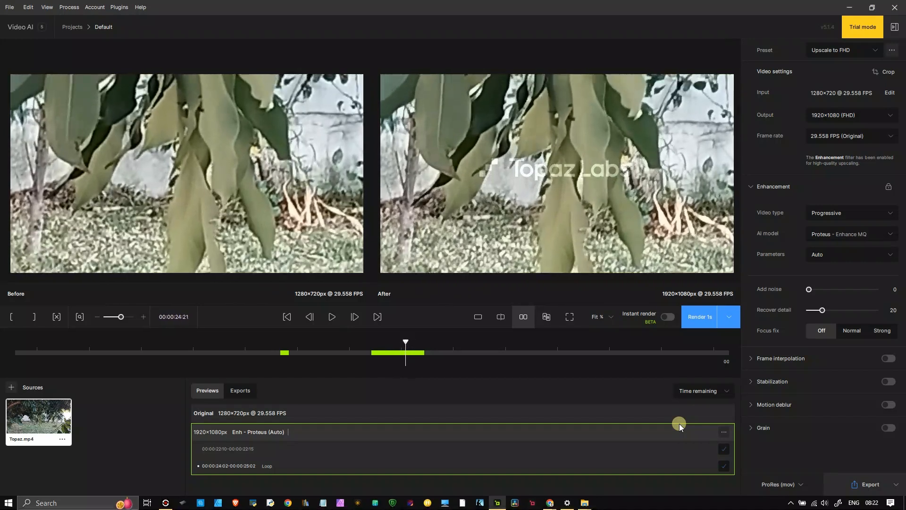
{"action": "key", "text": "Left"}
{"action": "key", "text": "Left"}
{"action": "key", "text": "Left"}
{"action": "key", "text": "Left"}
{"action": "key", "text": "Left"}
{"action": "key", "text": "Left"}
{"action": "key", "text": "Left"}
{"action": "key", "text": "Left"}
{"action": "key", "text": "Left"}
{"action": "key", "text": "Left"}
{"action": "key", "text": "Left"}
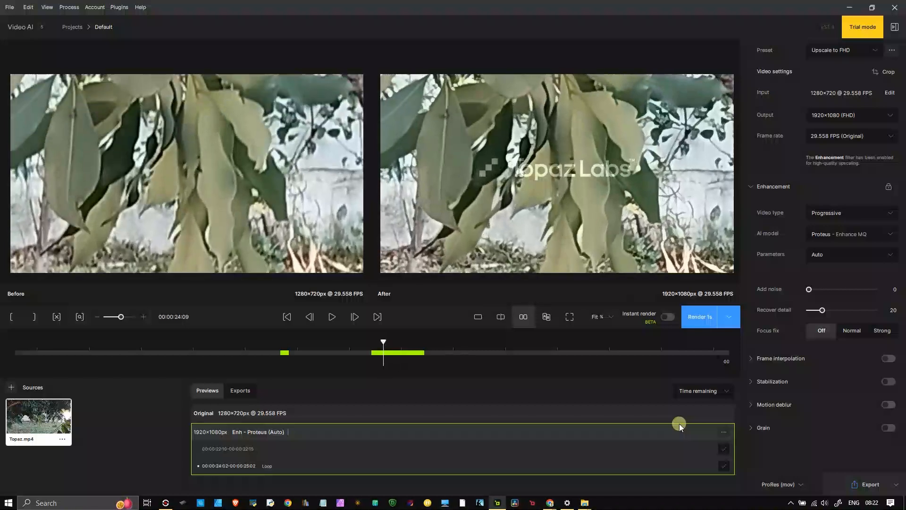
{"action": "key", "text": "Left"}
{"action": "key", "text": "Left"}
{"action": "key", "text": "Left"}
{"action": "key", "text": "Left"}
{"action": "key", "text": "Left"}
{"action": "key", "text": "Left"}
{"action": "key", "text": "Left"}
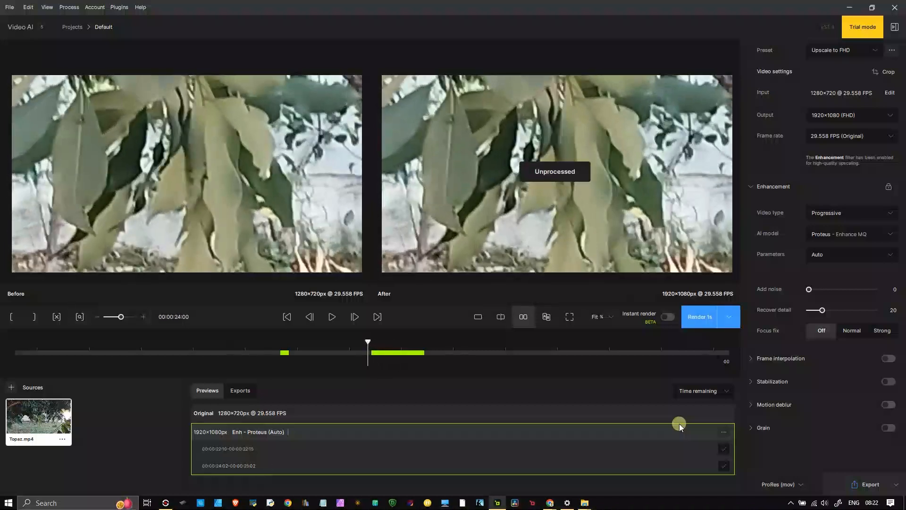
Play the clip through the one-second rendered segment, replay it from just before its start, and pause at 00:00:24:22
{"action": "key", "text": "space"}
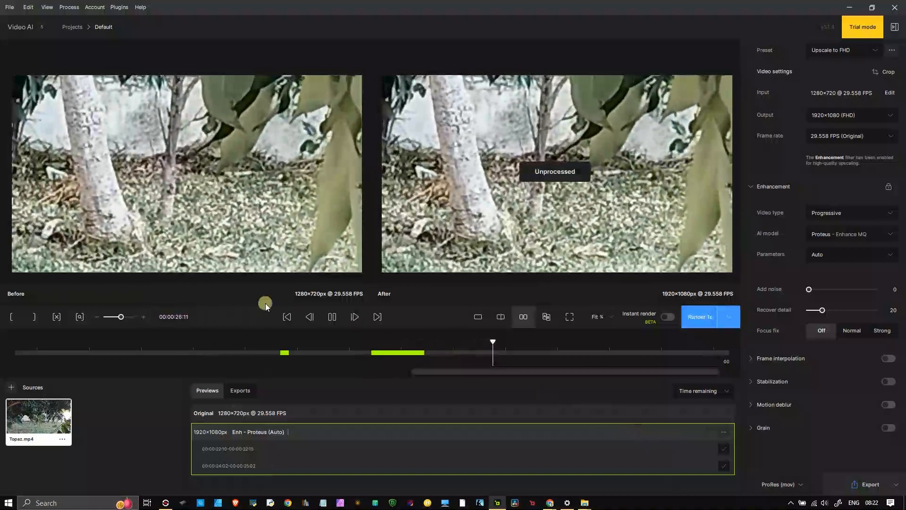
{"action": "left_click", "coordinate": [355, 354]}
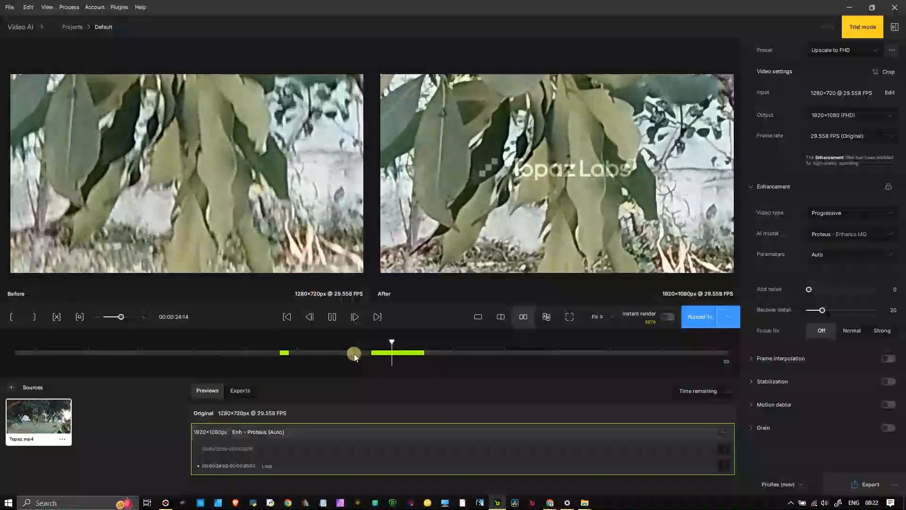
{"action": "key", "text": "space"}
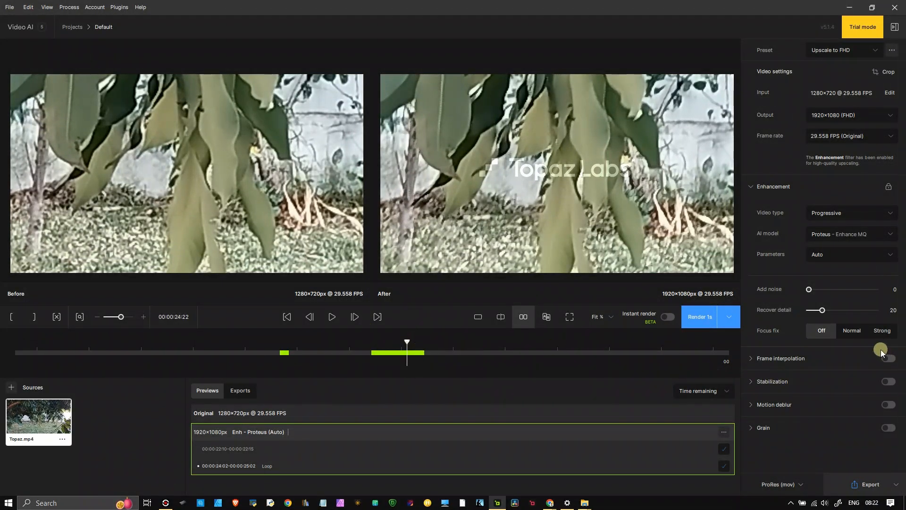
Enable the Motion deblur filter for the clip
{"action": "mouse_move", "coordinate": [777, 334]}
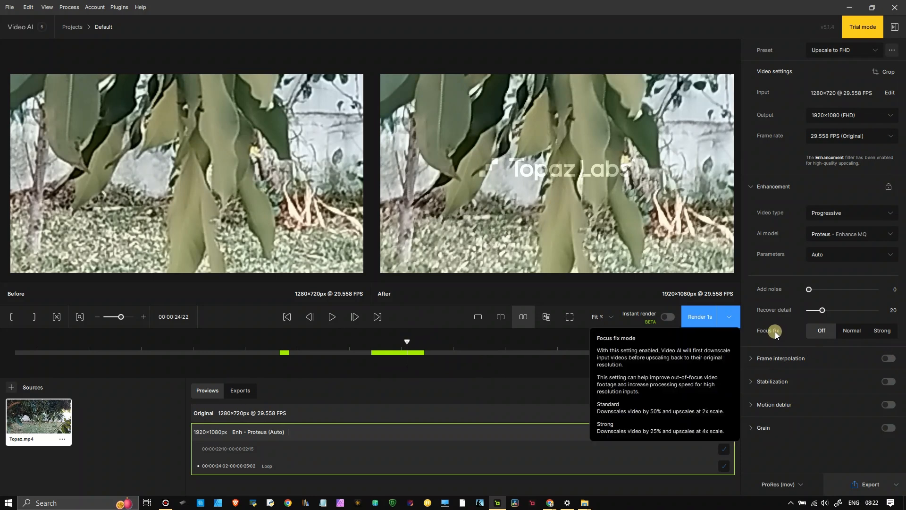
{"action": "left_click", "coordinate": [897, 405]}
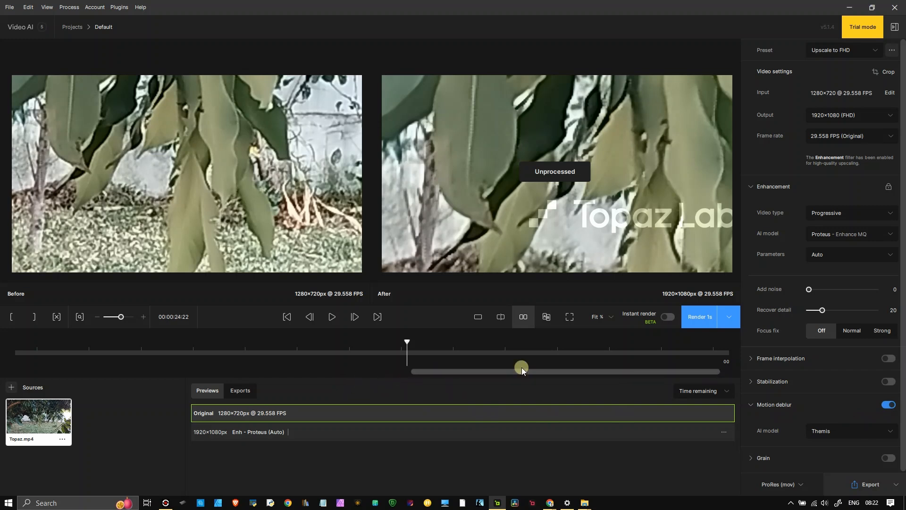
Set the preview length to Min (5 frames) and render a motion-deblurred preview starting at 00:00:25:21
{"action": "left_click", "coordinate": [727, 318]}
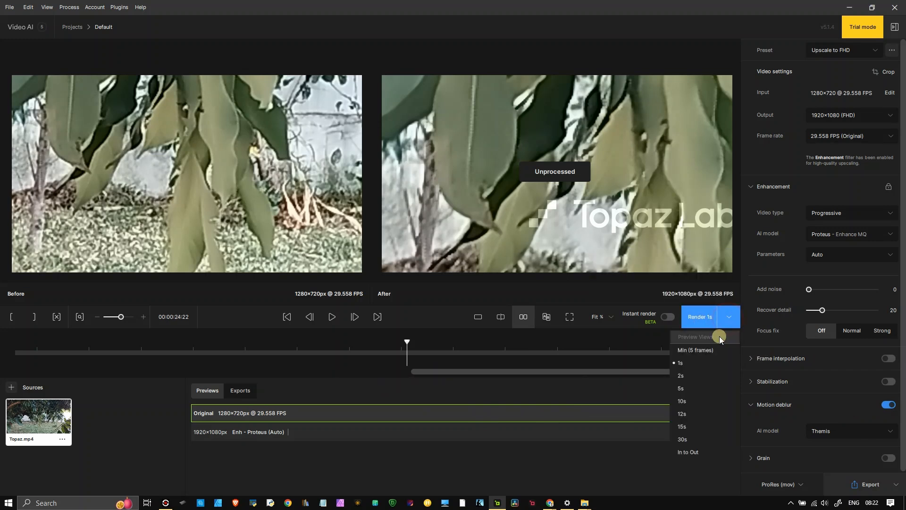
{"action": "left_click", "coordinate": [708, 351]}
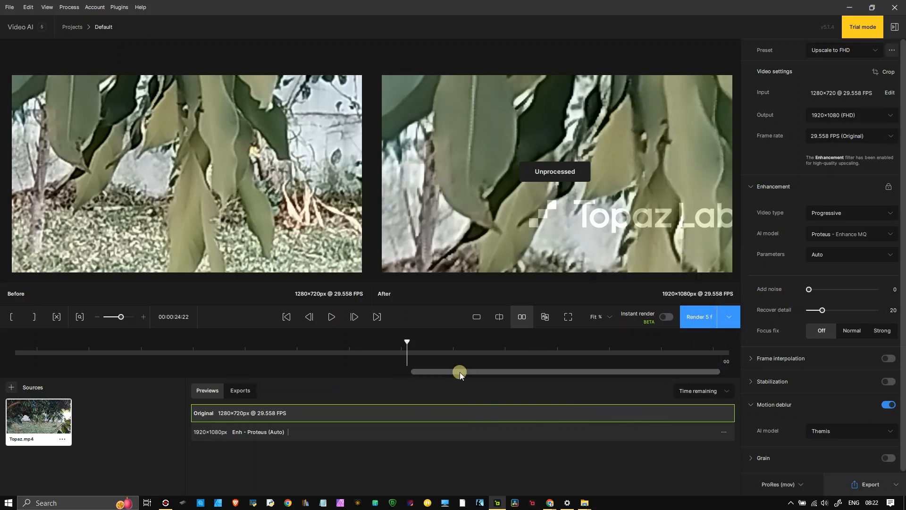
{"action": "left_click_drag", "start_coordinate": [424, 340], "coordinate": [457, 350]}
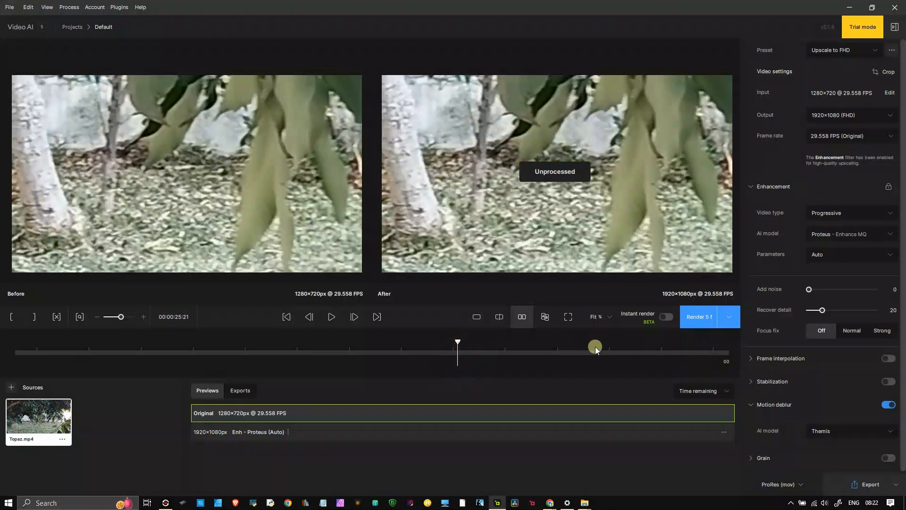
{"action": "left_click", "coordinate": [705, 317]}
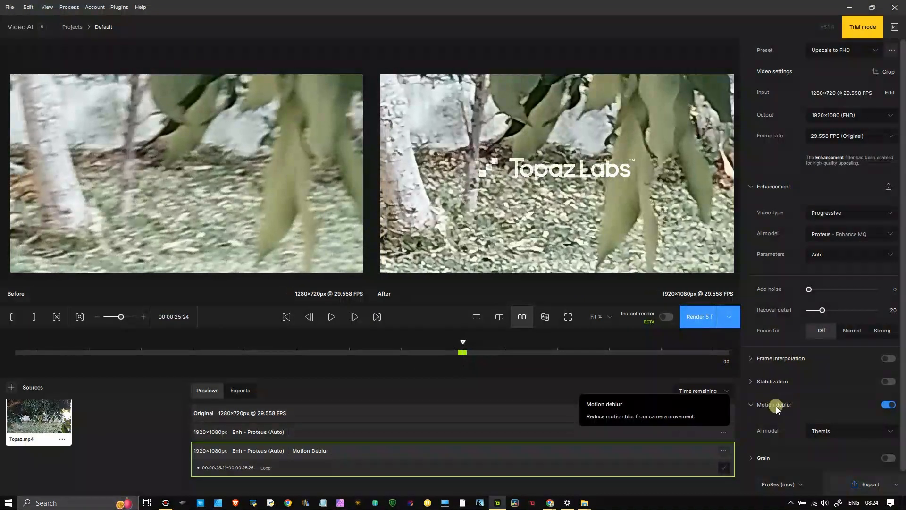
Disable Motion deblur and switch the enhancement AI model to Theia - Details/Fidelity
{"action": "left_click", "coordinate": [894, 406]}
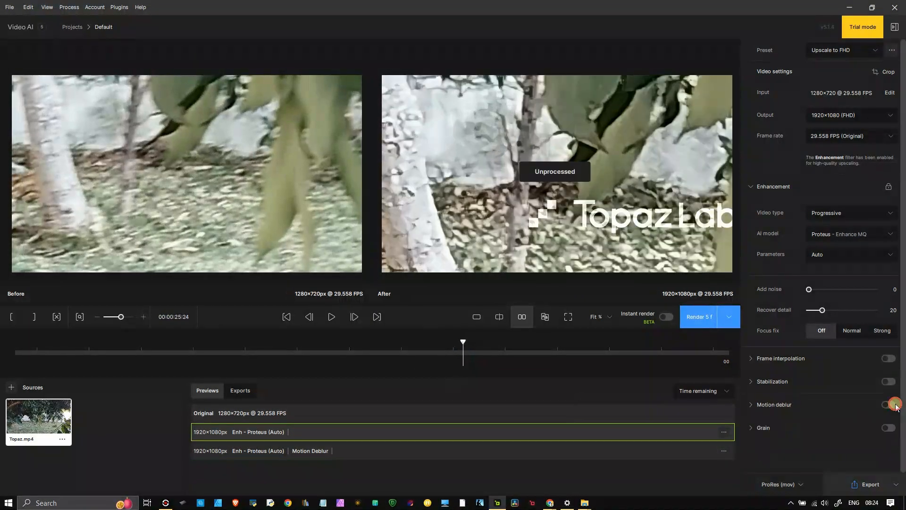
{"action": "left_click", "coordinate": [844, 236]}
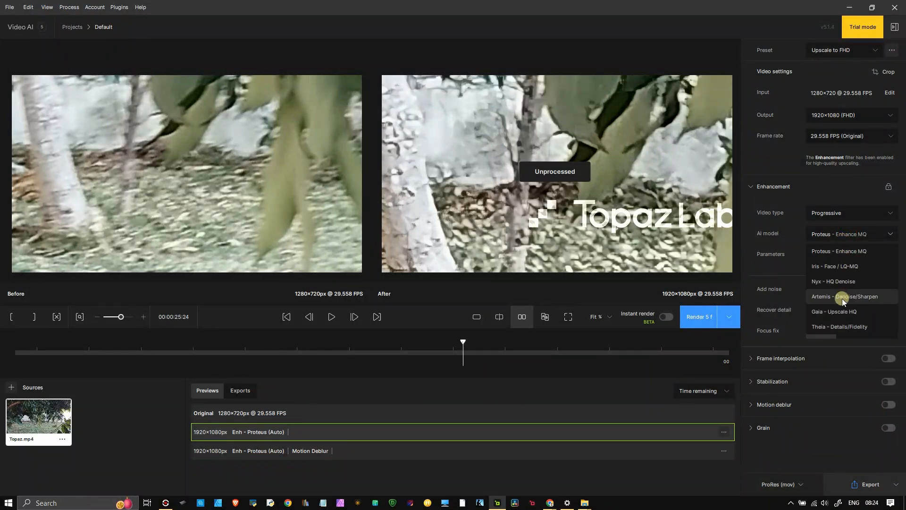
{"action": "left_click", "coordinate": [852, 326]}
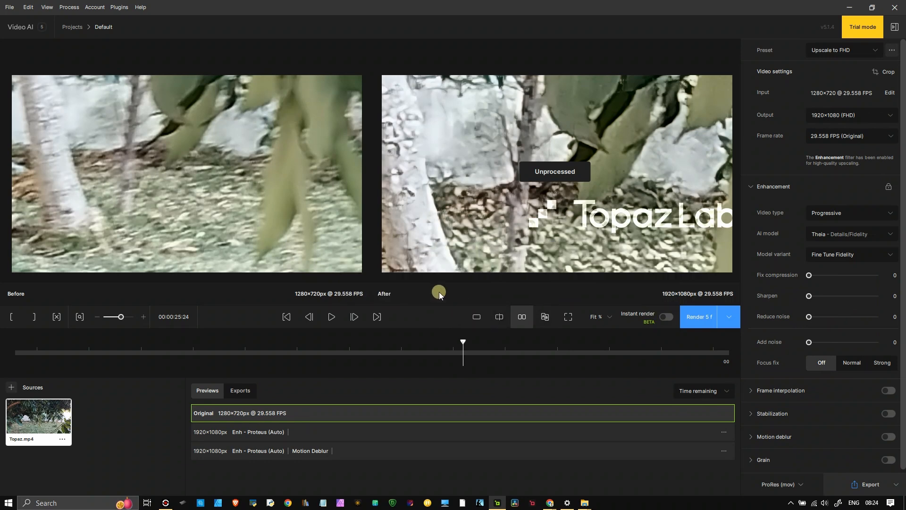
Move the playhead to 00:00:27:13 and render a five-frame preview with the Theia Fine Tune Fidelity settings
{"action": "left_click", "coordinate": [415, 353]}
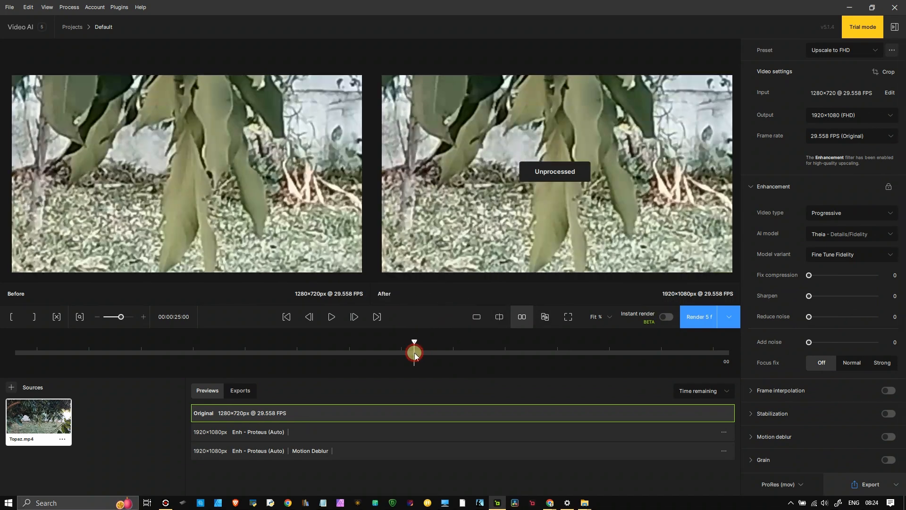
{"action": "left_click_drag", "start_coordinate": [415, 355], "coordinate": [549, 355]}
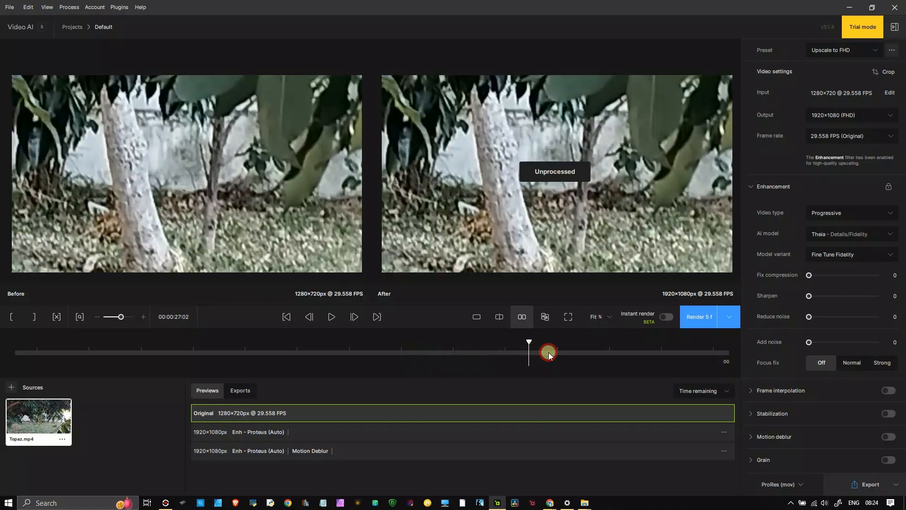
{"action": "left_click", "coordinate": [685, 321]}
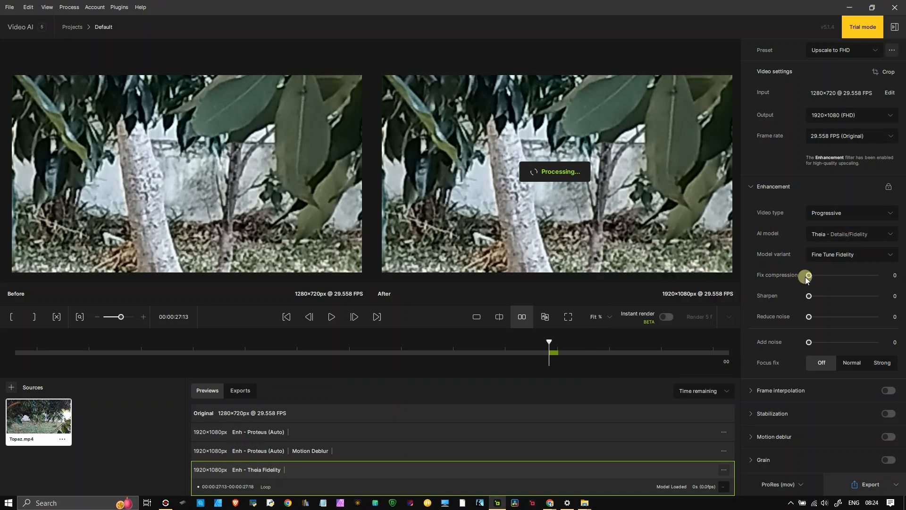
Set Fix compression to 92 and Add noise to 3, then render another five-frame preview at 00:00:27:13
{"action": "left_click_drag", "start_coordinate": [812, 275], "coordinate": [871, 276]}
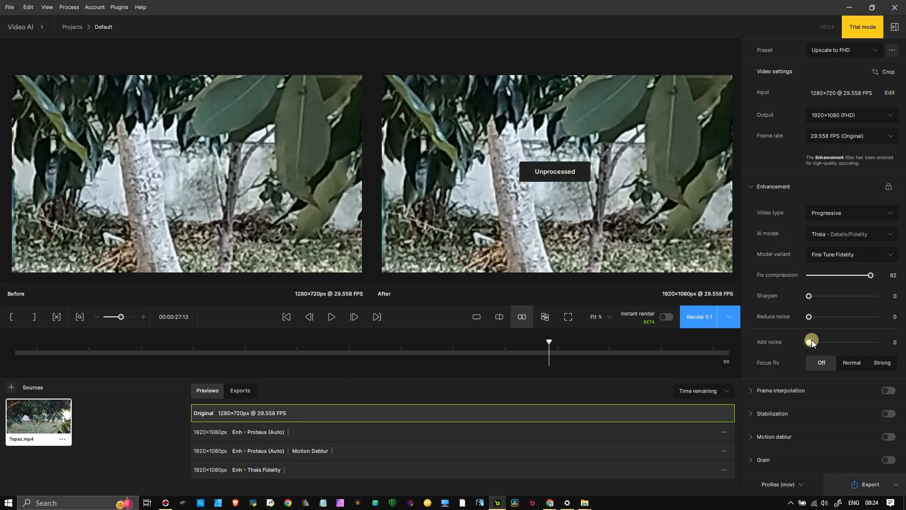
{"action": "left_click_drag", "start_coordinate": [810, 343], "coordinate": [826, 344]}
{"action": "left_click", "coordinate": [698, 322]}
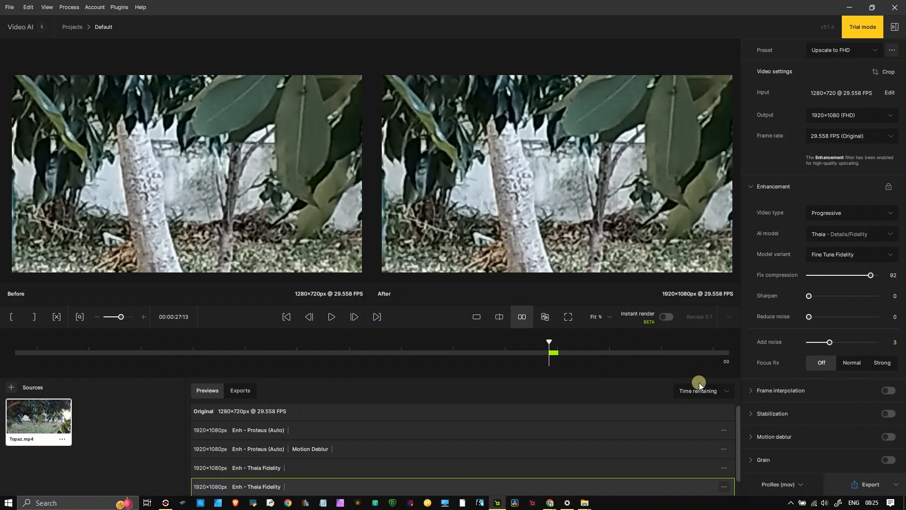
Step back to before the Theia Fidelity preview segment, then forward through its frames, comparing the before and after views
{"action": "key", "text": "Left"}
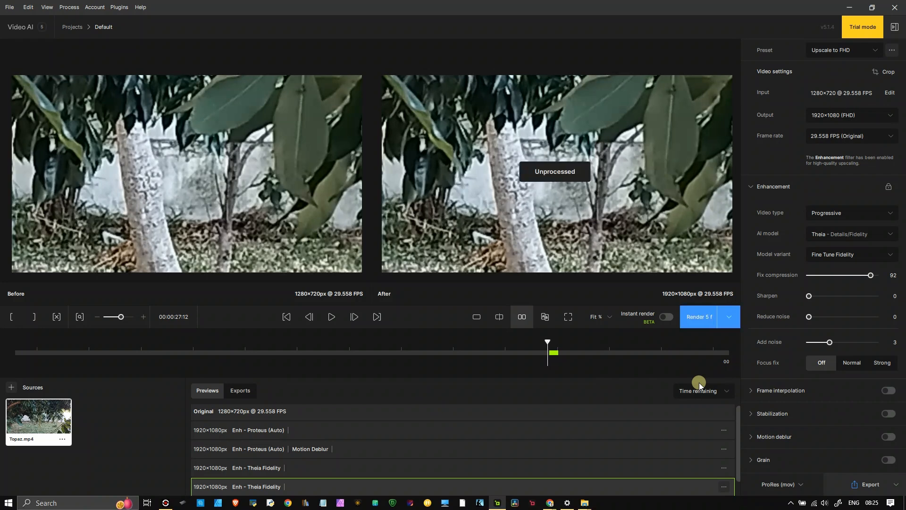
{"action": "key", "text": "Left"}
{"action": "key", "text": "Left"}
{"action": "key", "text": "Left"}
{"action": "key", "text": "Left"}
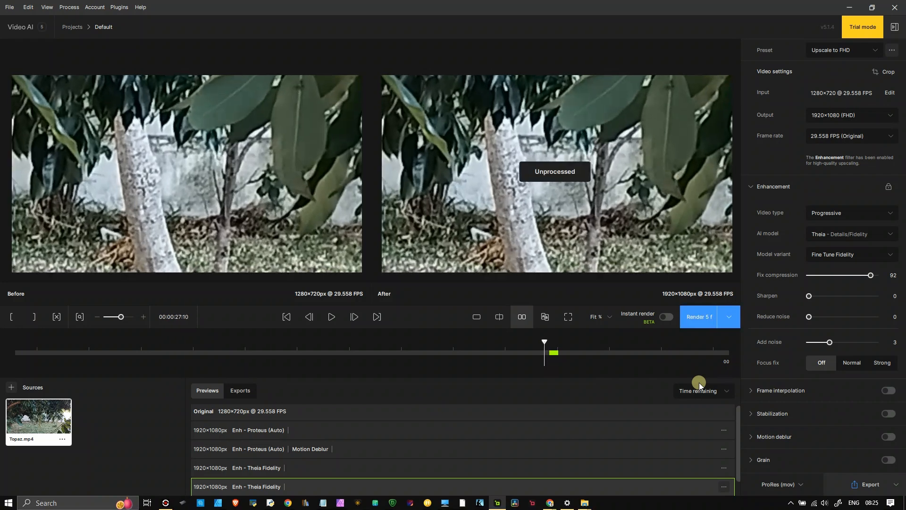
{"action": "key", "text": "Right"}
{"action": "key", "text": "Right"}
{"action": "key", "text": "Right"}
{"action": "key", "text": "Right"}
{"action": "key", "text": "Right"}
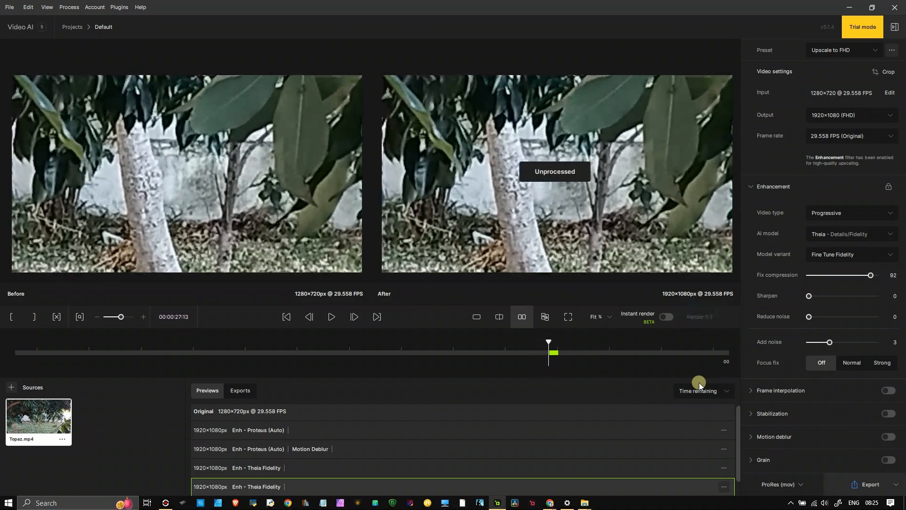
{"action": "key", "text": "Right"}
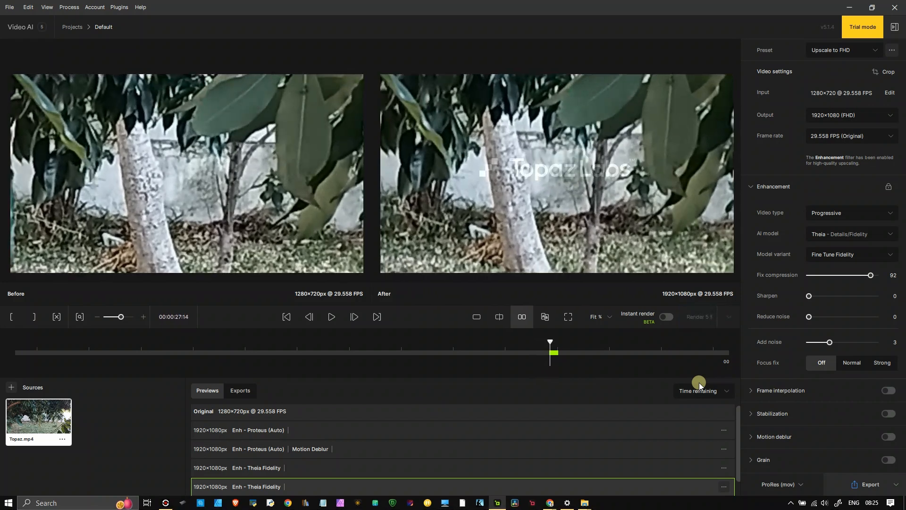
{"action": "key", "text": "Right"}
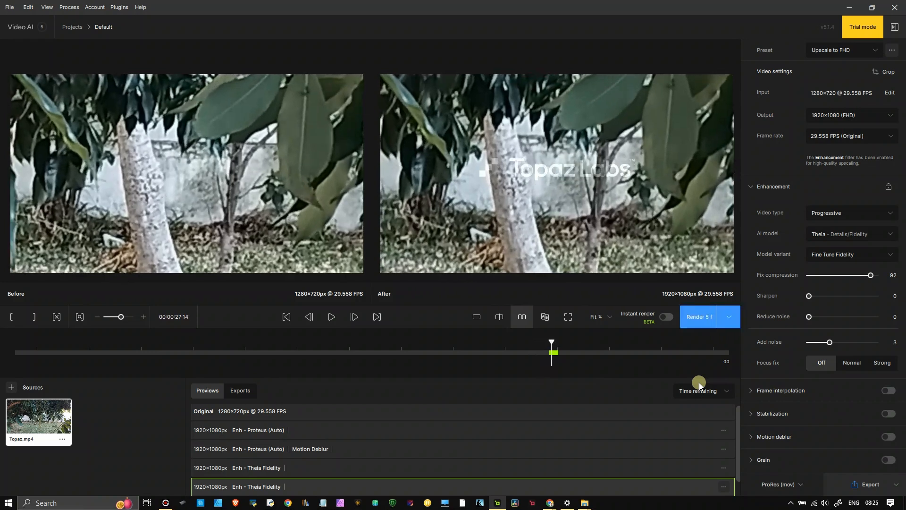
{"action": "key", "text": "Left"}
{"action": "key", "text": "Right"}
{"action": "key", "text": "Right"}
{"action": "key", "text": "Right"}
{"action": "key", "text": "Right"}
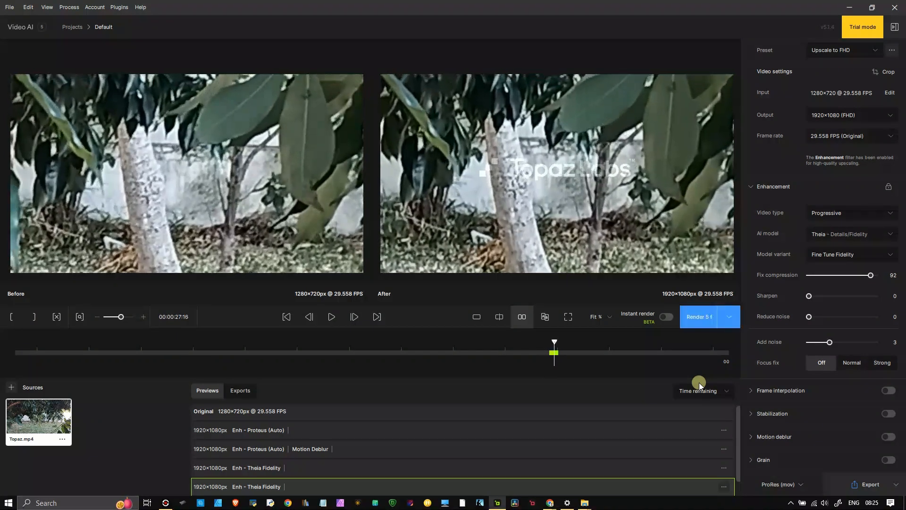
Step back to 00:00:27:13 and forward again through the Theia Fidelity segment, ending at 00:00:27:16, to compare both views
{"action": "key", "text": "Left"}
{"action": "key", "text": "Left"}
{"action": "key", "text": "Left"}
{"action": "key", "text": "Left"}
{"action": "key", "text": "Left"}
{"action": "key", "text": "Left"}
{"action": "key", "text": "Left"}
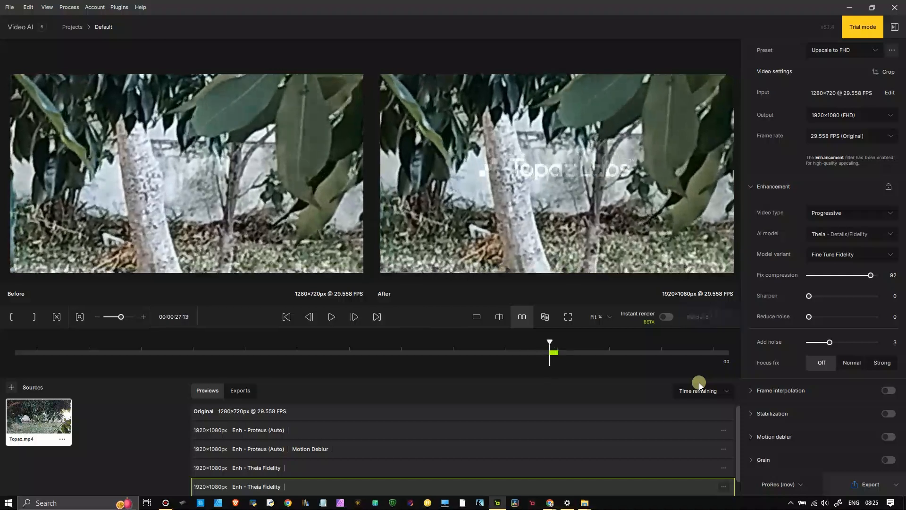
{"action": "key", "text": "Right"}
{"action": "key", "text": "Right"}
{"action": "key", "text": "Right"}
{"action": "key", "text": "Right"}
{"action": "key", "text": "Right"}
{"action": "key", "text": "Right"}
{"action": "key", "text": "Right"}
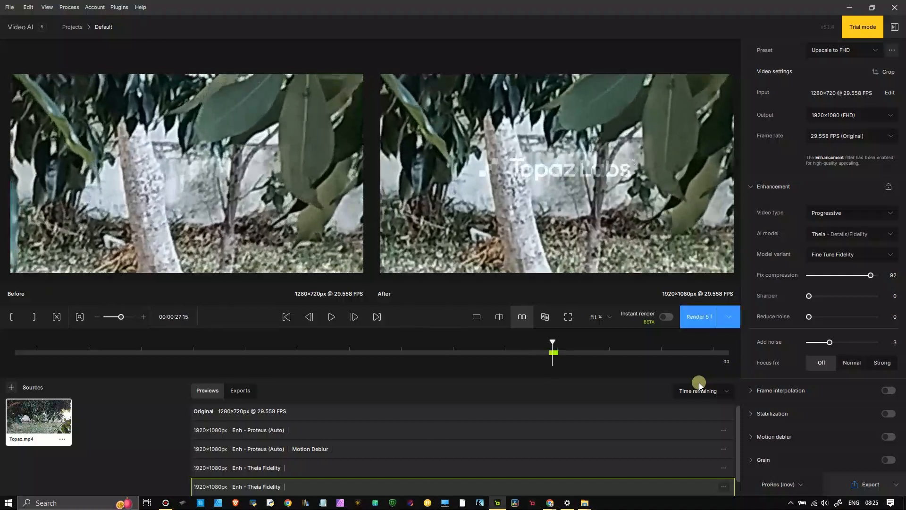
{"action": "key", "text": "Left"}
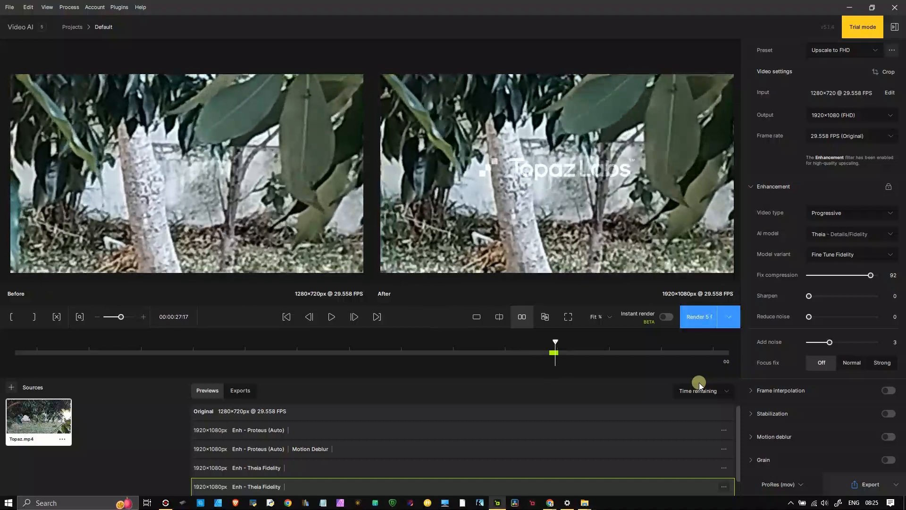
{"action": "key", "text": "Left"}
Inspect the side-by-side comparison in the full screen preview and return to the normal layout
{"action": "left_click", "coordinate": [563, 311]}
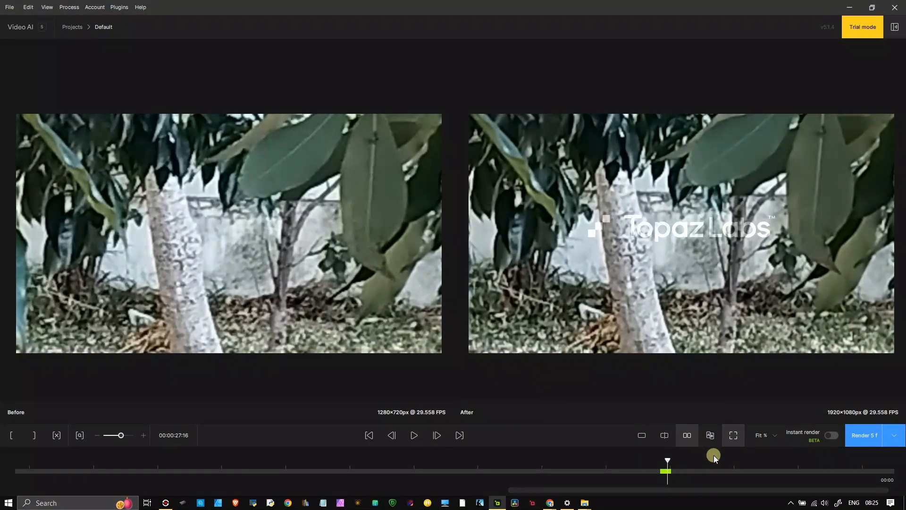
{"action": "left_click", "coordinate": [733, 435]}
{"action": "left_click", "coordinate": [569, 317]}
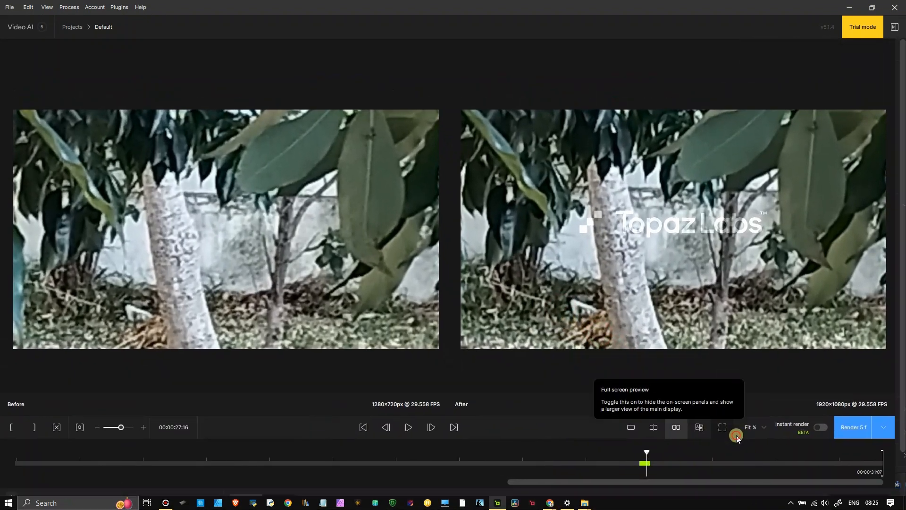
{"action": "left_click", "coordinate": [737, 436]}
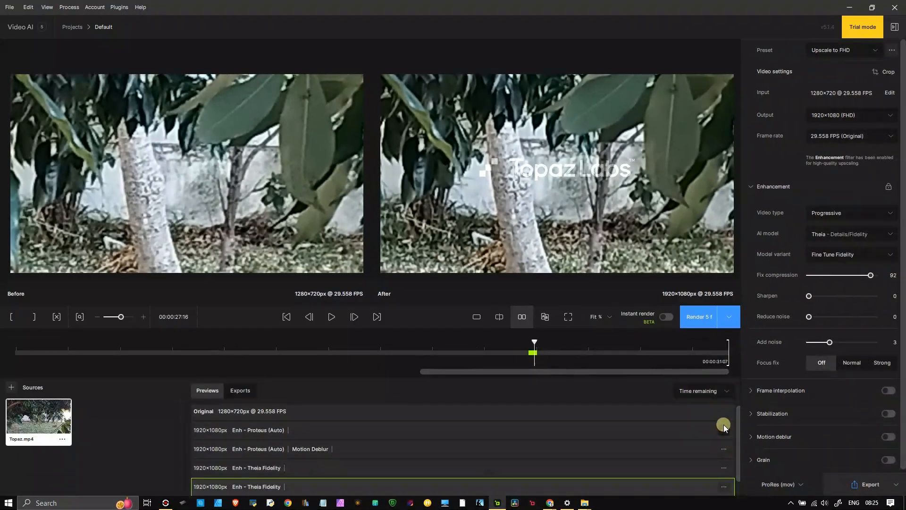
Set the Theia model variant to Fine Tune Detail and render a five-frame preview at 00:00:27:16
{"action": "left_click", "coordinate": [845, 240]}
{"action": "left_click", "coordinate": [843, 237]}
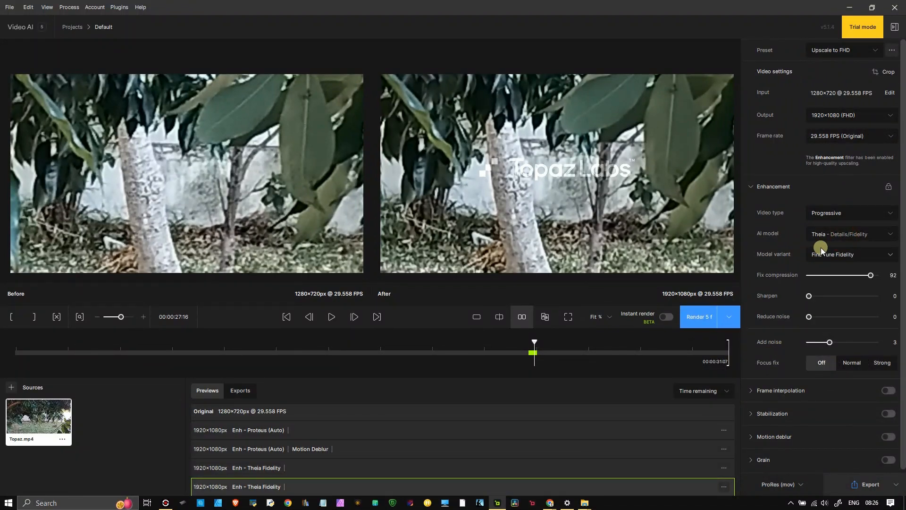
{"action": "left_click", "coordinate": [818, 257]}
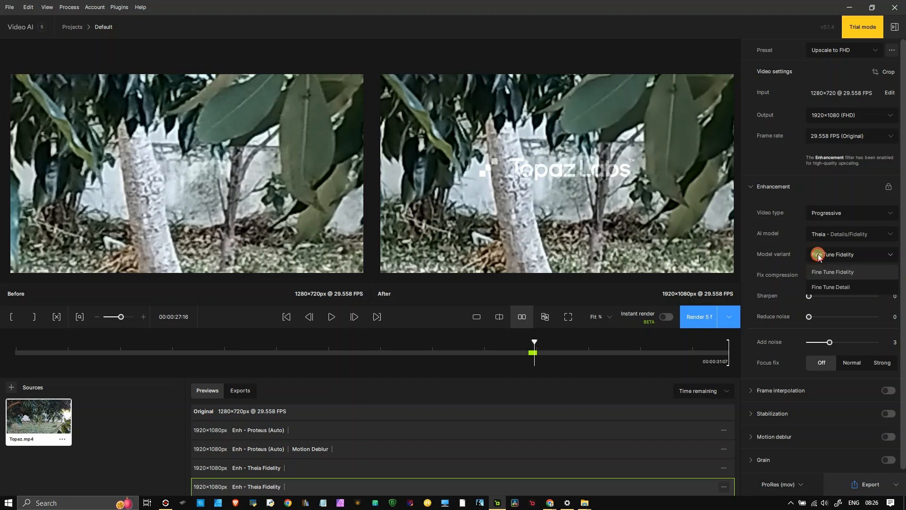
{"action": "left_click", "coordinate": [827, 283]}
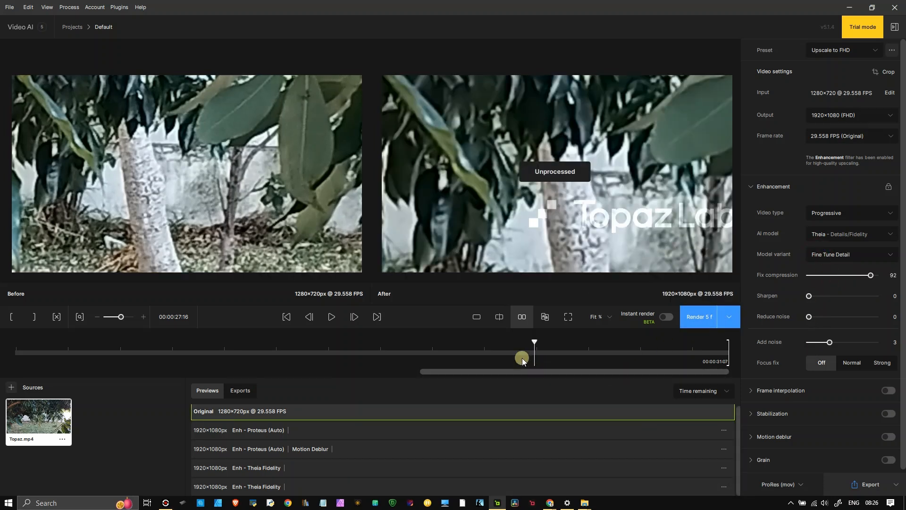
{"action": "left_click", "coordinate": [701, 314]}
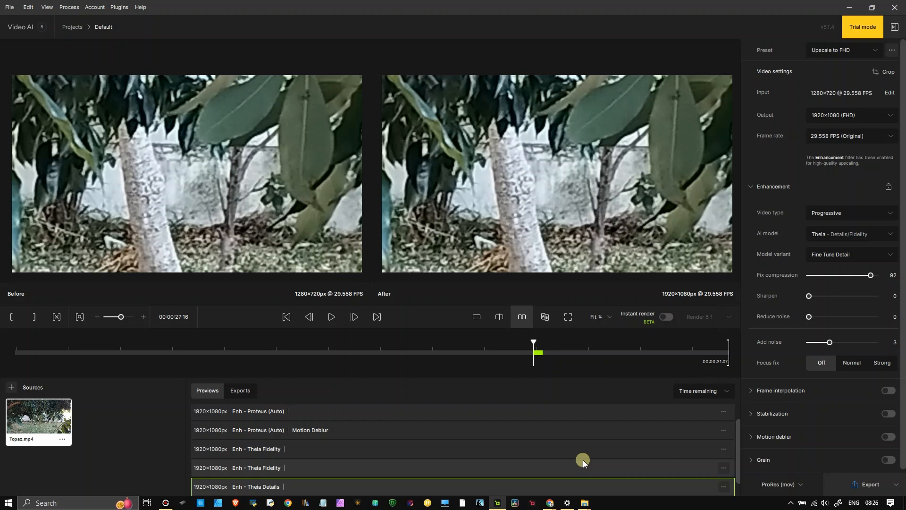
Step forward and back through the frames of the Theia Details preview, comparing the original and enhanced views
{"action": "key", "text": "Right"}
{"action": "key", "text": "Right"}
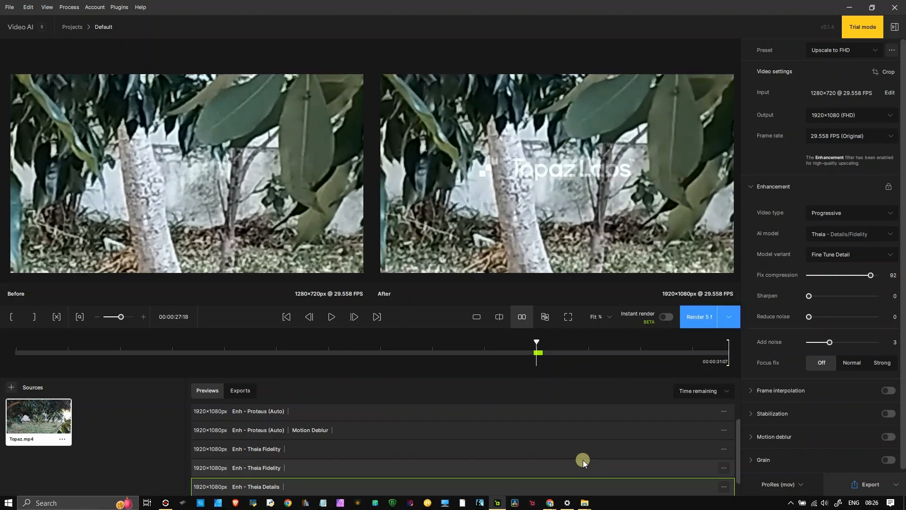
{"action": "key", "text": "Right"}
{"action": "key", "text": "Right"}
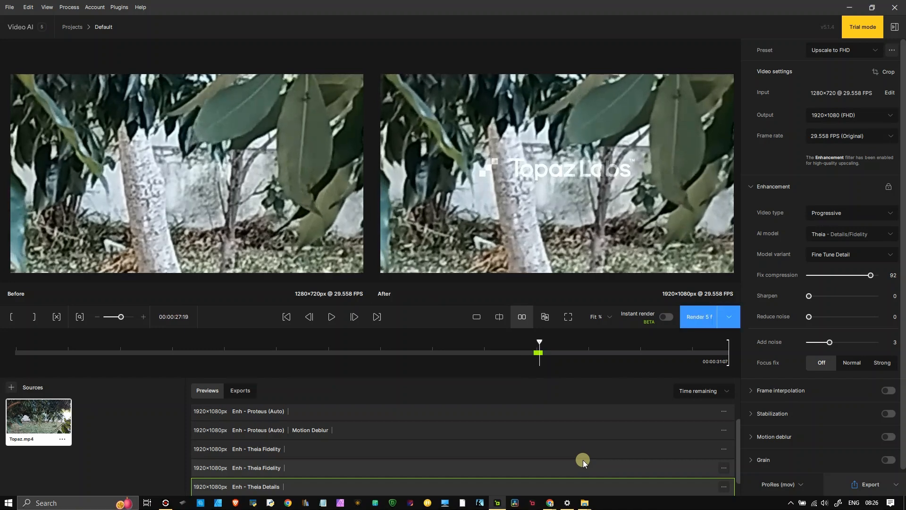
{"action": "key", "text": "Right"}
{"action": "key", "text": "Left"}
{"action": "key", "text": "Left"}
{"action": "key", "text": "Left"}
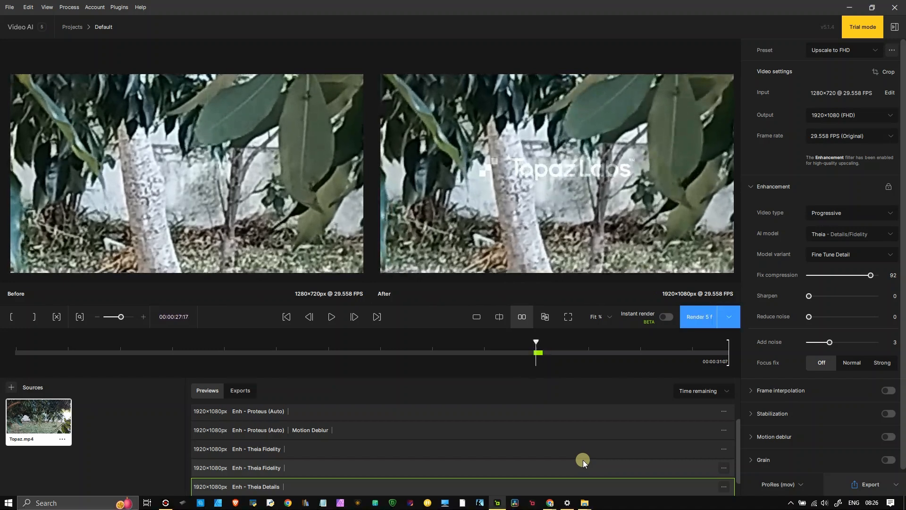
{"action": "key", "text": "Right"}
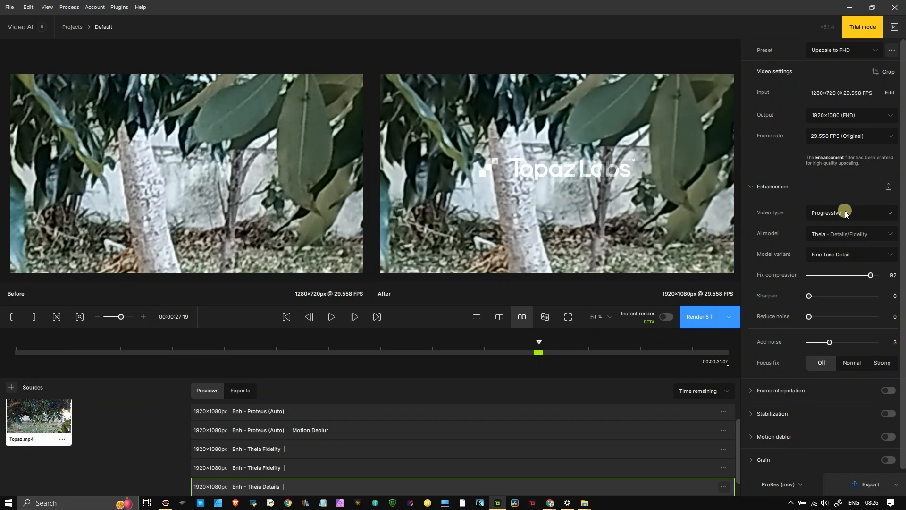
Switch the AI model to Gaia - Upscale HQ, keeping High Quality as the input video type
{"action": "left_click", "coordinate": [842, 235]}
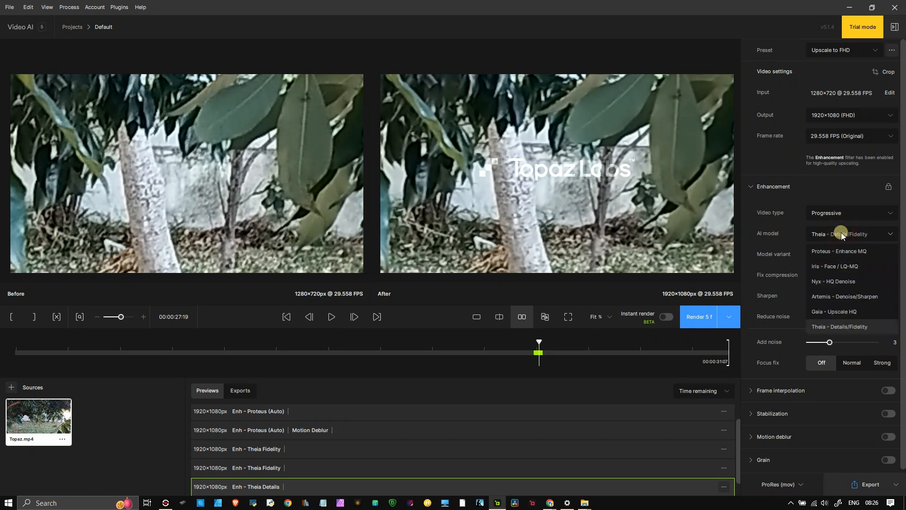
{"action": "left_click", "coordinate": [838, 310]}
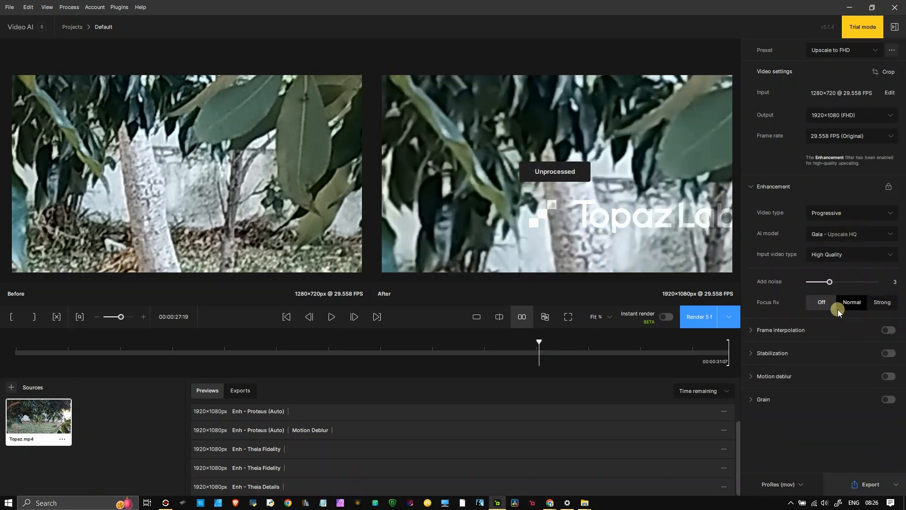
{"action": "left_click", "coordinate": [845, 257]}
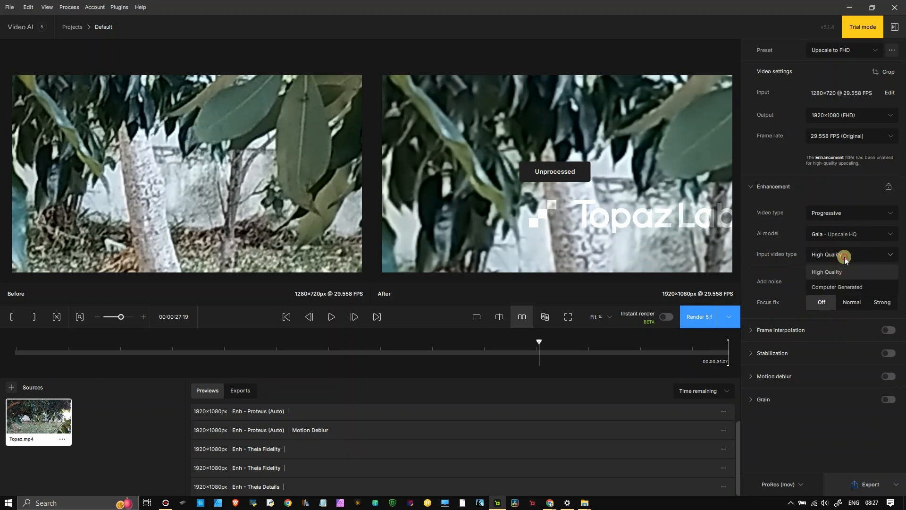
{"action": "left_click", "coordinate": [846, 257]}
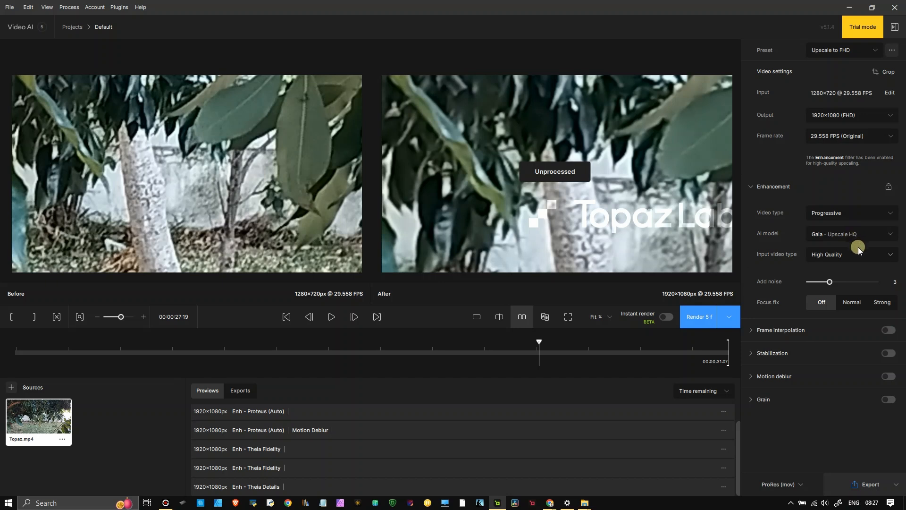
Turn on the Grain filter, leave motion deblur off, and render a five-frame preview at 00:00:26:21
{"action": "left_click", "coordinate": [888, 378]}
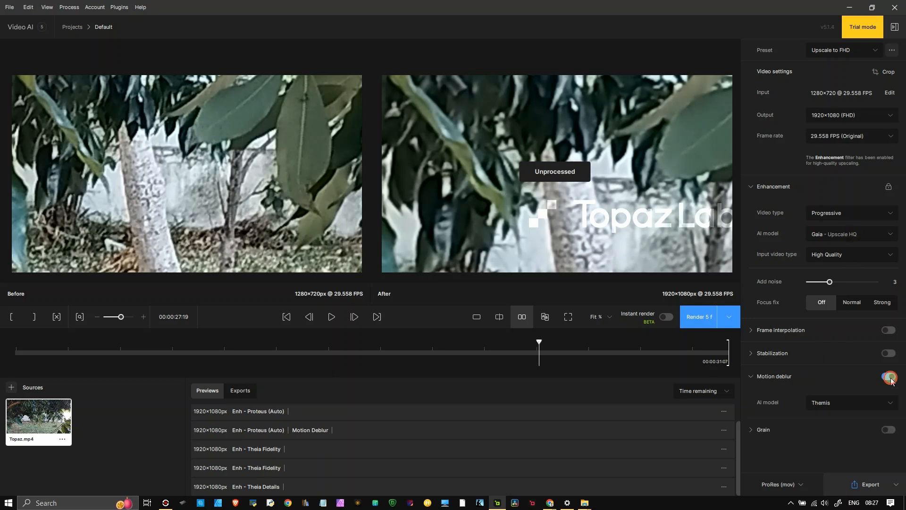
{"action": "left_click", "coordinate": [890, 379]}
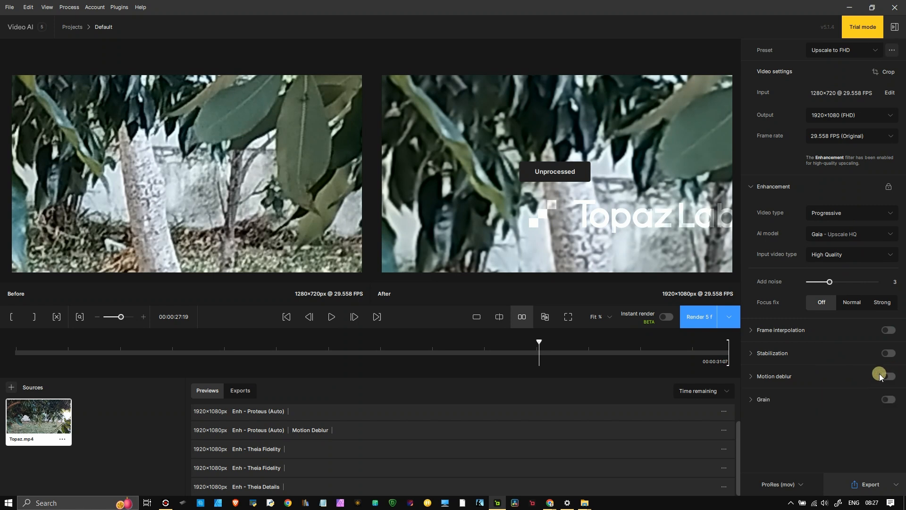
{"action": "left_click", "coordinate": [887, 400]}
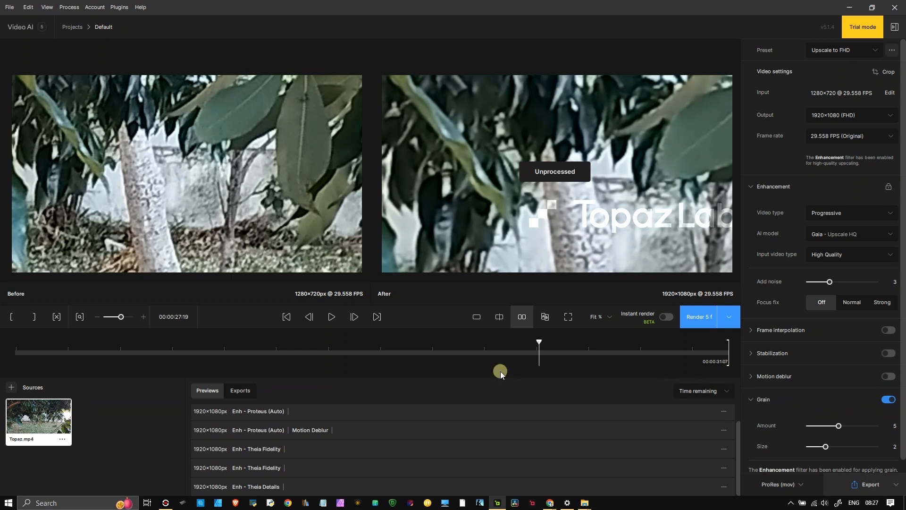
{"action": "left_click_drag", "start_coordinate": [529, 352], "coordinate": [489, 355]}
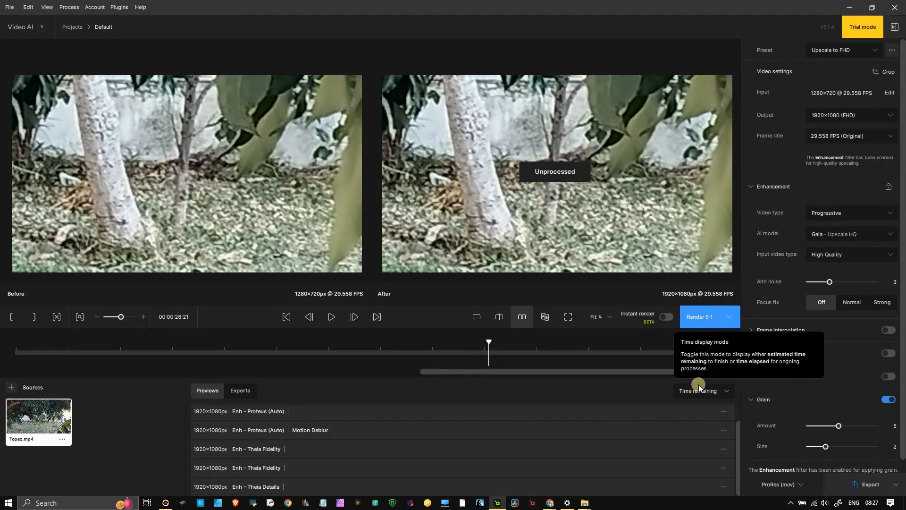
{"action": "left_click", "coordinate": [697, 324]}
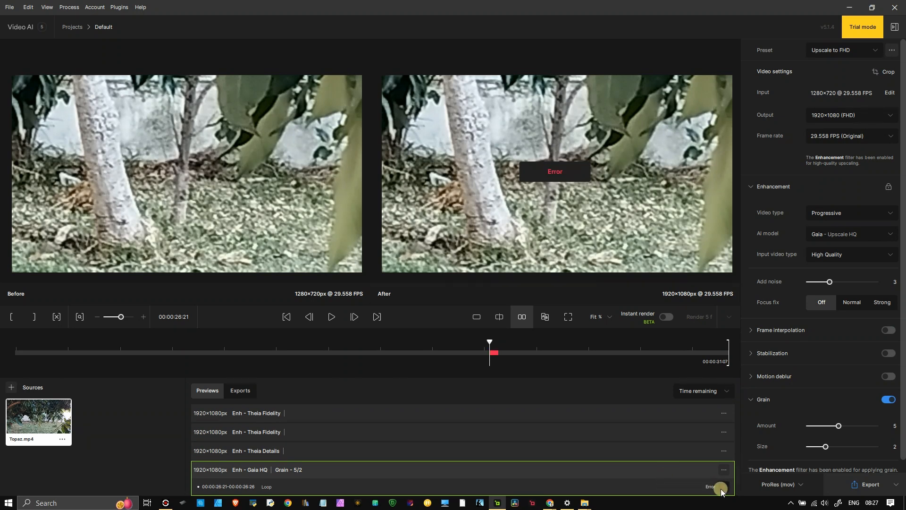
Open the preview and export settings, and remove all groups from the previews list
{"action": "left_click", "coordinate": [808, 486]}
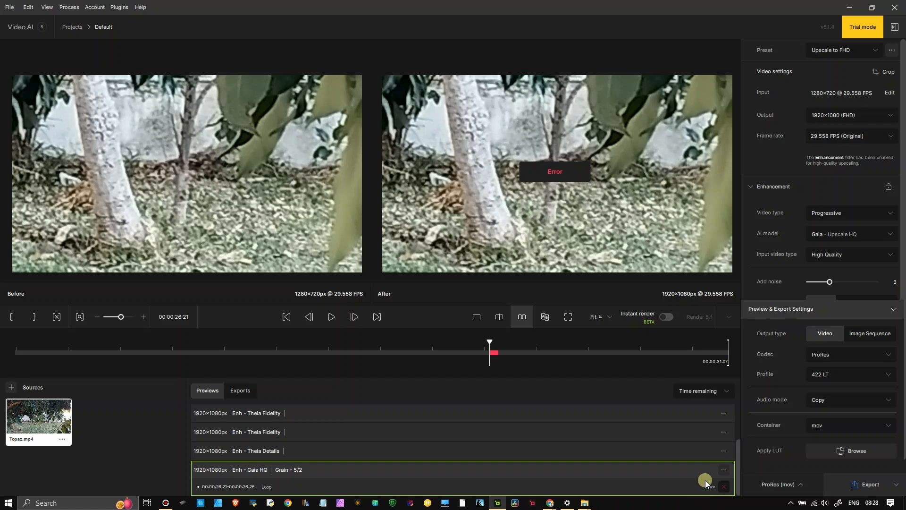
{"action": "left_click", "coordinate": [721, 469]}
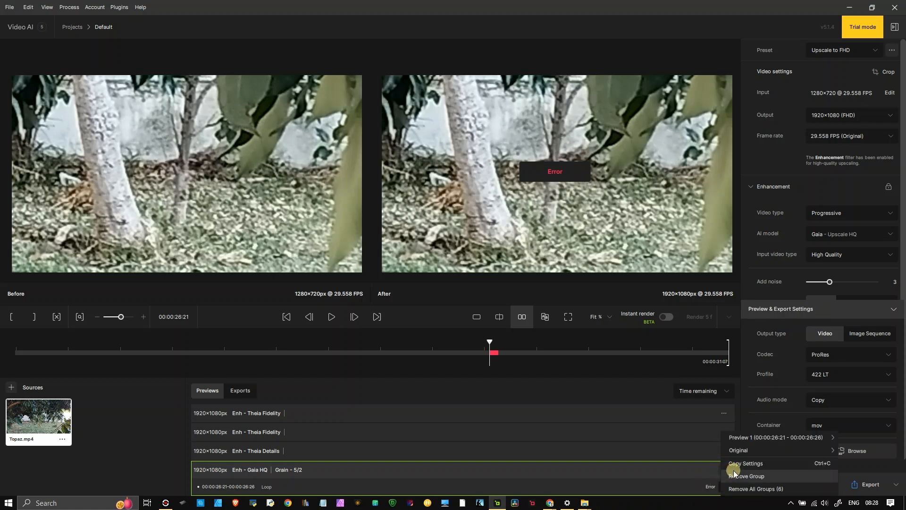
{"action": "left_click", "coordinate": [737, 486]}
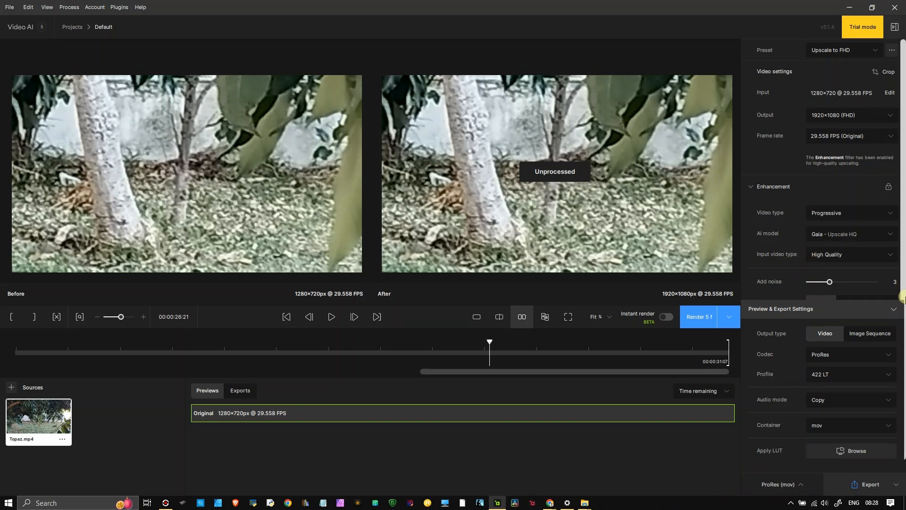
Set the output resolution to 3840×2160 (4K) and the AI model to Proteus - Enhance MQ
{"action": "left_click", "coordinate": [857, 114]}
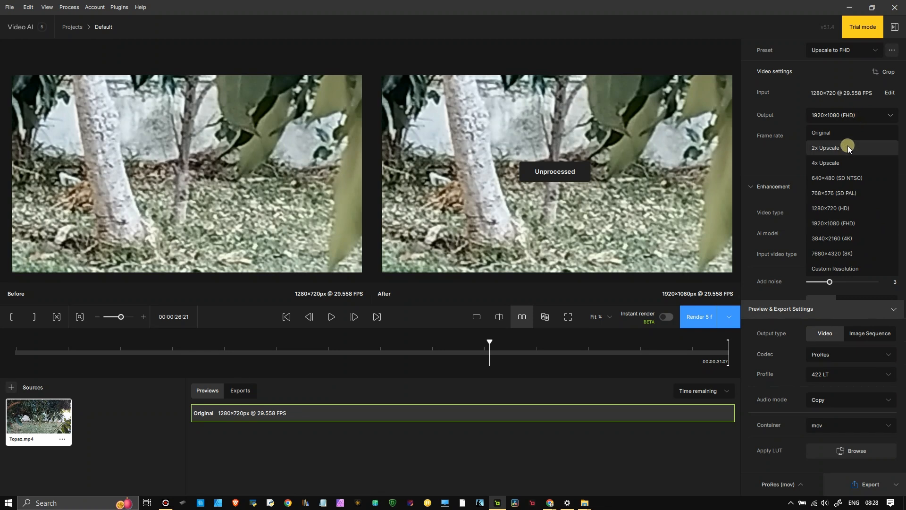
{"action": "left_click", "coordinate": [844, 239]}
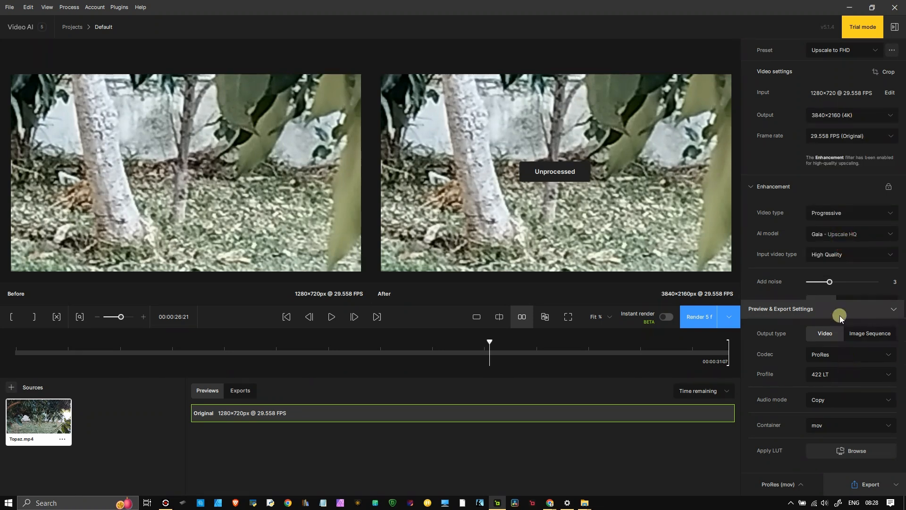
{"action": "left_click", "coordinate": [848, 237]}
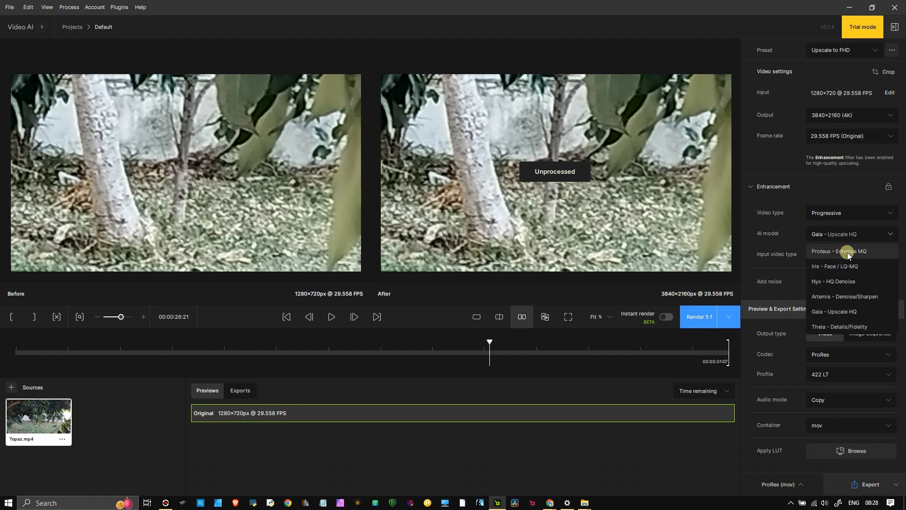
{"action": "left_click", "coordinate": [847, 251]}
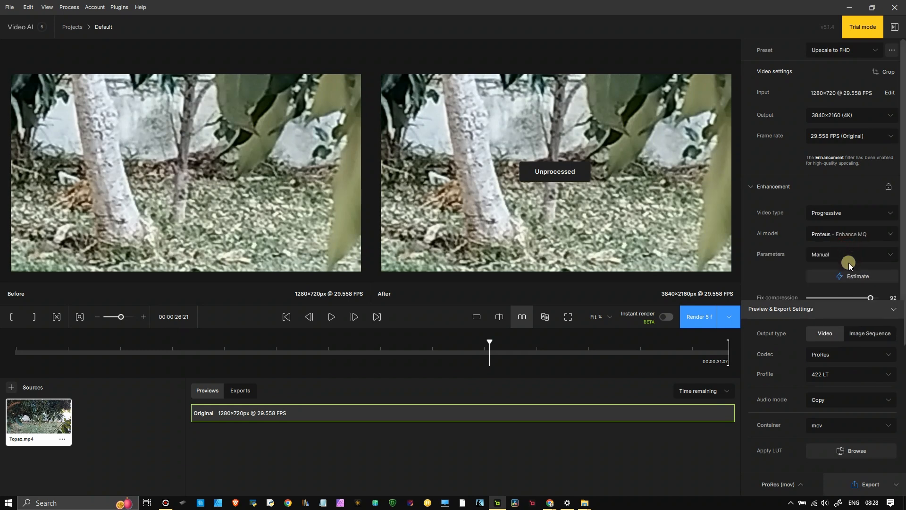
Collapse the preview and export settings, and set the Proteus parameters to Auto after trying Relative to auto
{"action": "scroll", "coordinate": [849, 262], "scroll_direction": "down", "scroll_amount": 4}
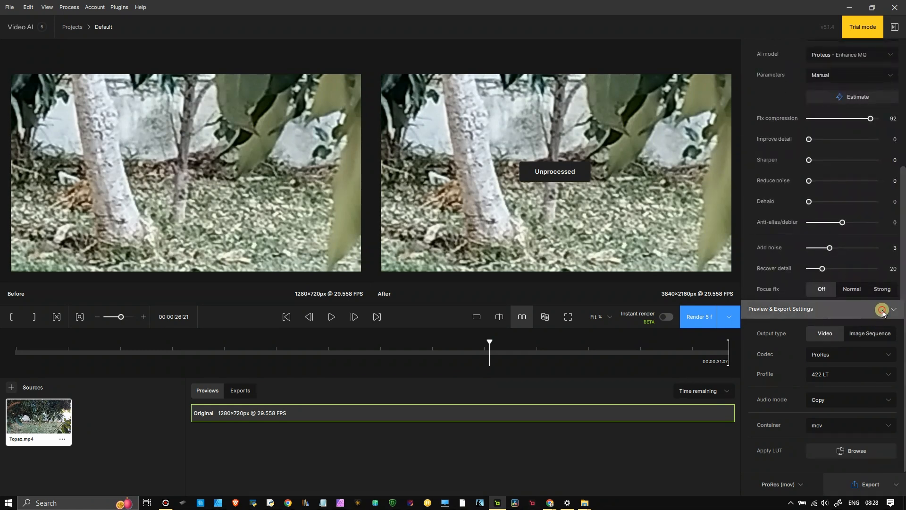
{"action": "left_click", "coordinate": [882, 310]}
{"action": "scroll", "coordinate": [840, 244], "scroll_direction": "up", "scroll_amount": 4}
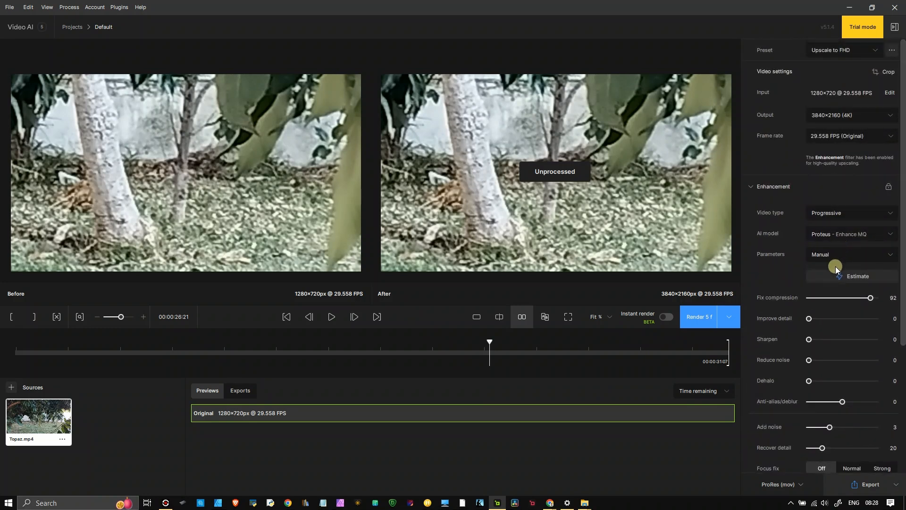
{"action": "left_click", "coordinate": [835, 257]}
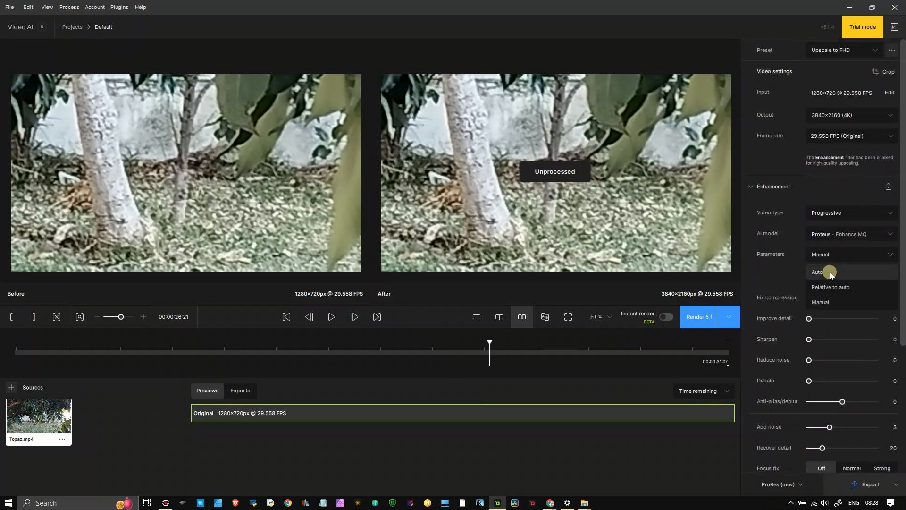
{"action": "left_click", "coordinate": [830, 272]}
{"action": "left_click", "coordinate": [836, 252]}
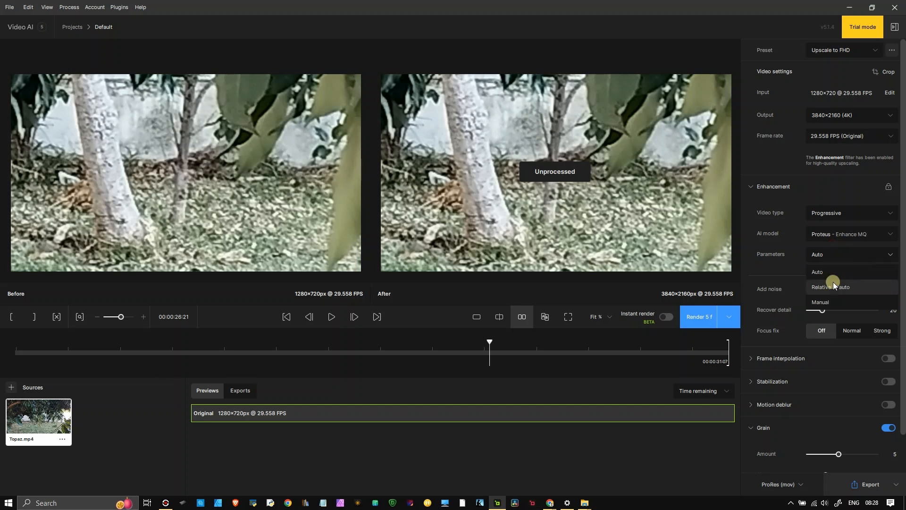
{"action": "left_click", "coordinate": [832, 284]}
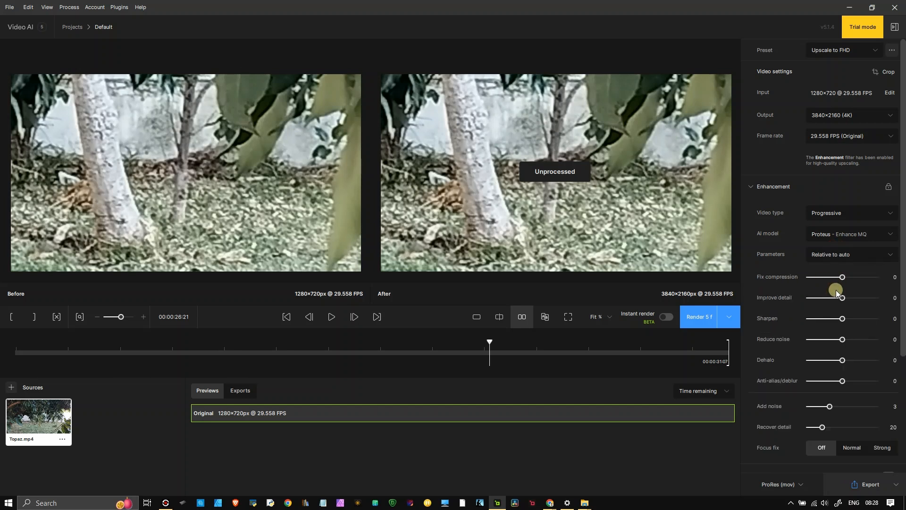
{"action": "left_click", "coordinate": [837, 255]}
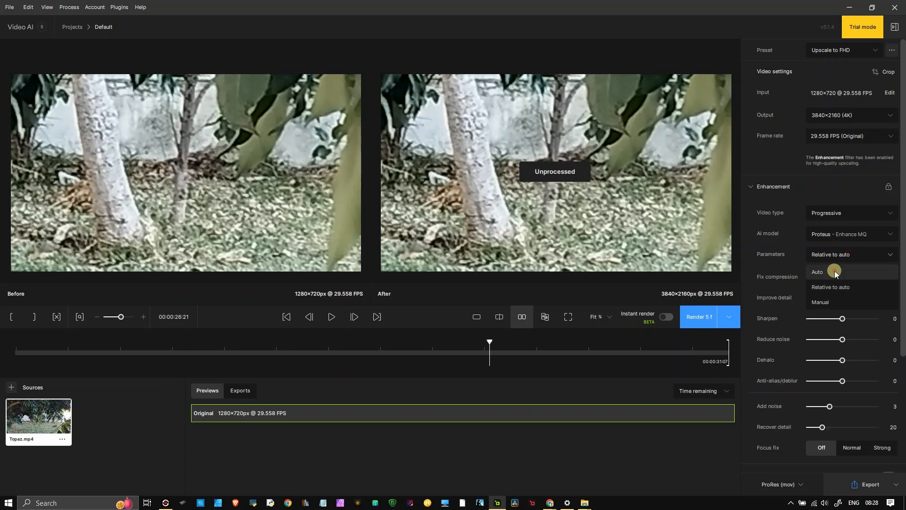
{"action": "left_click", "coordinate": [835, 271]}
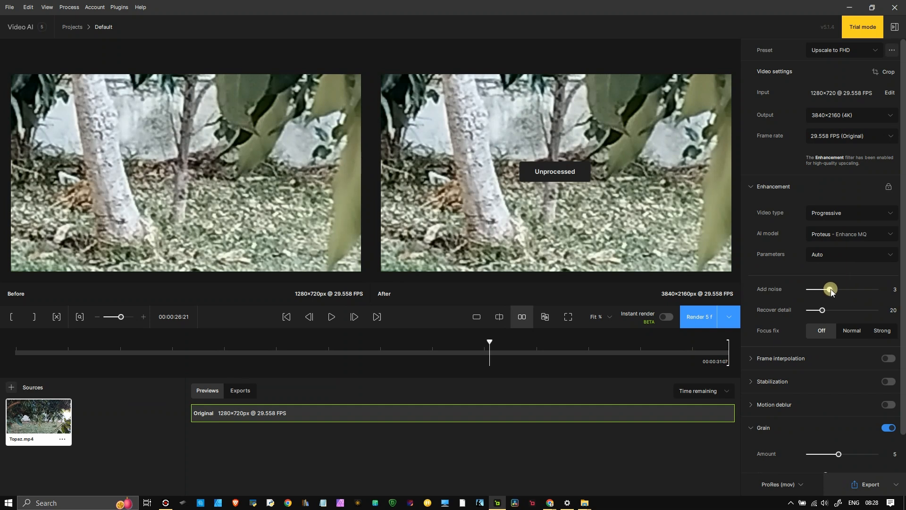
Set recover detail to 52 and render a five-frame preview at 00:00:26:21
{"action": "left_click", "coordinate": [844, 310]}
{"action": "left_click", "coordinate": [701, 317]}
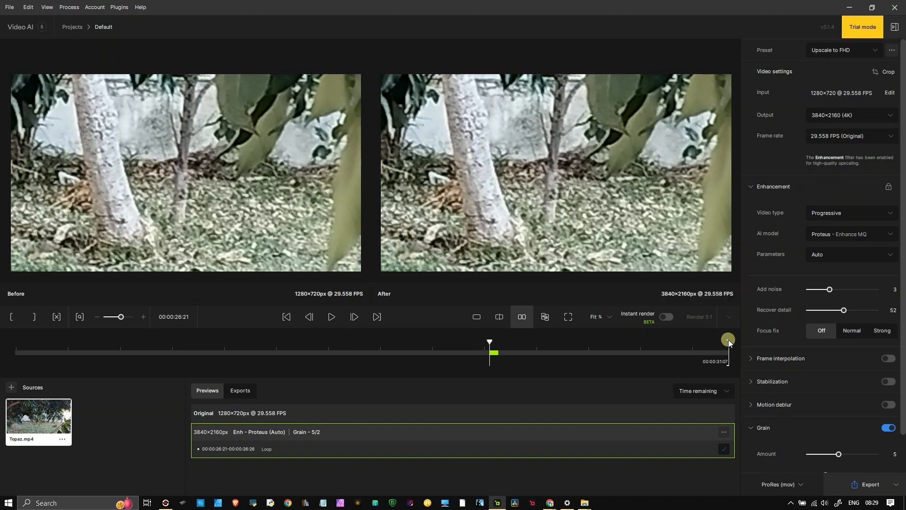
Inspect the tree trunk and grass in the full screen side-by-side comparison, and return to the normal layout
{"action": "left_click", "coordinate": [568, 317]}
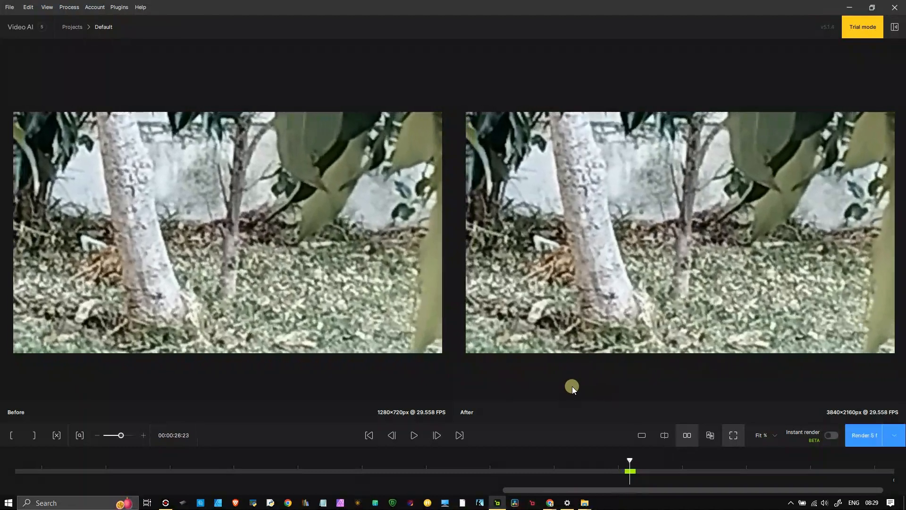
{"action": "scroll", "coordinate": [607, 234], "scroll_direction": "up", "scroll_amount": 3}
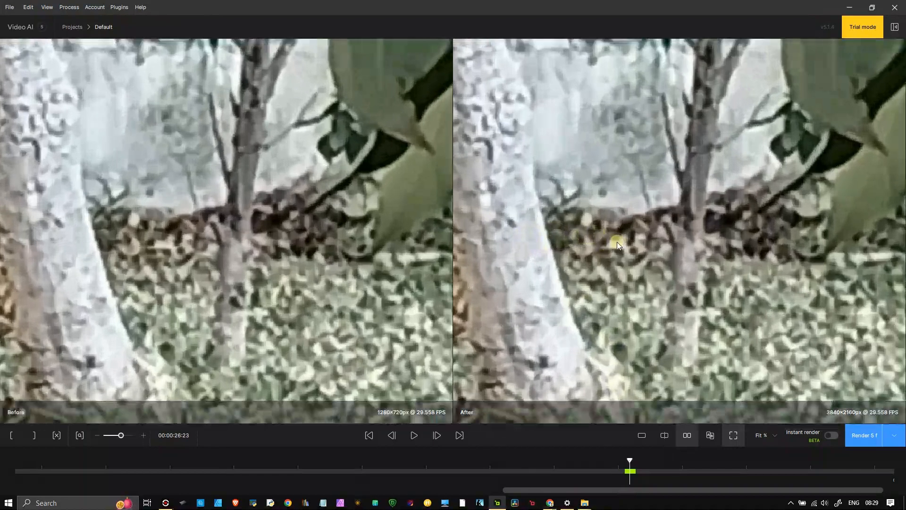
{"action": "scroll", "coordinate": [616, 242], "scroll_direction": "down", "scroll_amount": 5}
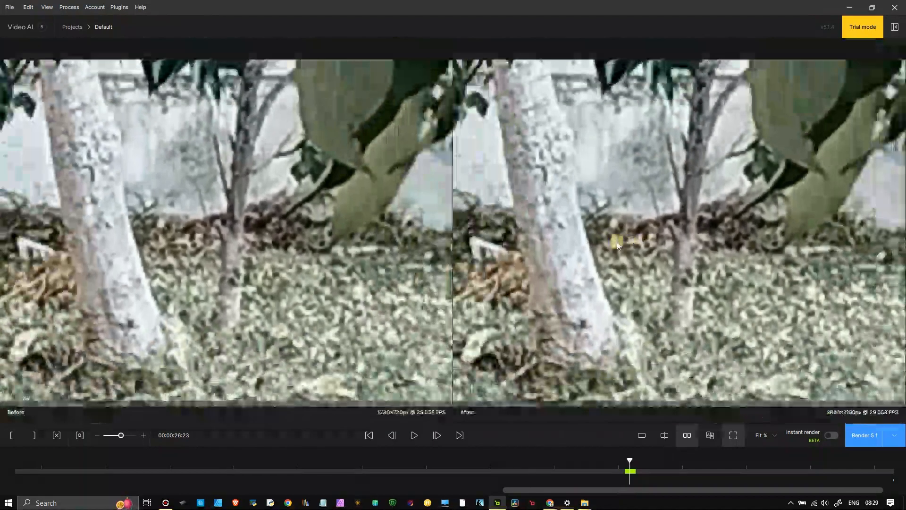
{"action": "scroll", "coordinate": [618, 245], "scroll_direction": "up", "scroll_amount": 5}
{"action": "scroll", "coordinate": [618, 245], "scroll_direction": "down", "scroll_amount": 4}
{"action": "scroll", "coordinate": [618, 245], "scroll_direction": "up", "scroll_amount": 4}
{"action": "scroll", "coordinate": [617, 244], "scroll_direction": "down", "scroll_amount": 4}
{"action": "scroll", "coordinate": [618, 244], "scroll_direction": "up", "scroll_amount": 3}
{"action": "scroll", "coordinate": [618, 244], "scroll_direction": "up", "scroll_amount": 2}
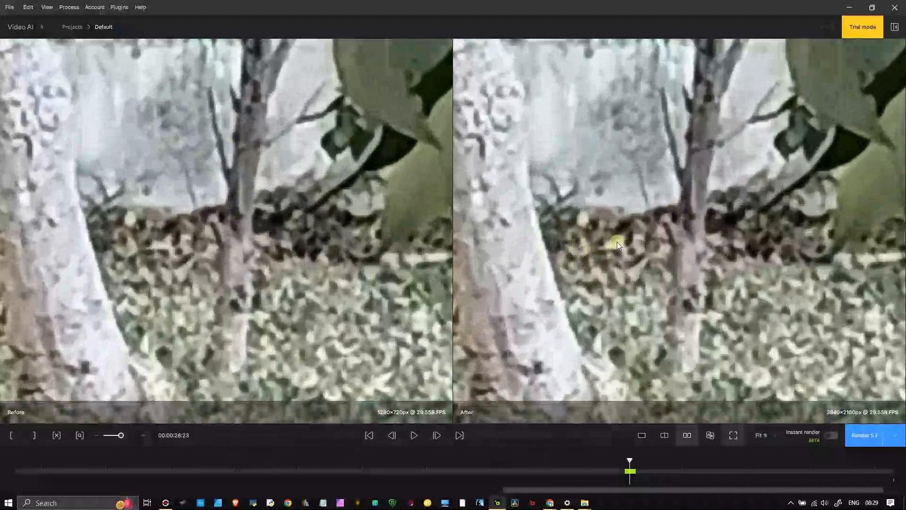
{"action": "scroll", "coordinate": [618, 245], "scroll_direction": "up", "scroll_amount": 1}
{"action": "scroll", "coordinate": [617, 242], "scroll_direction": "down", "scroll_amount": 5}
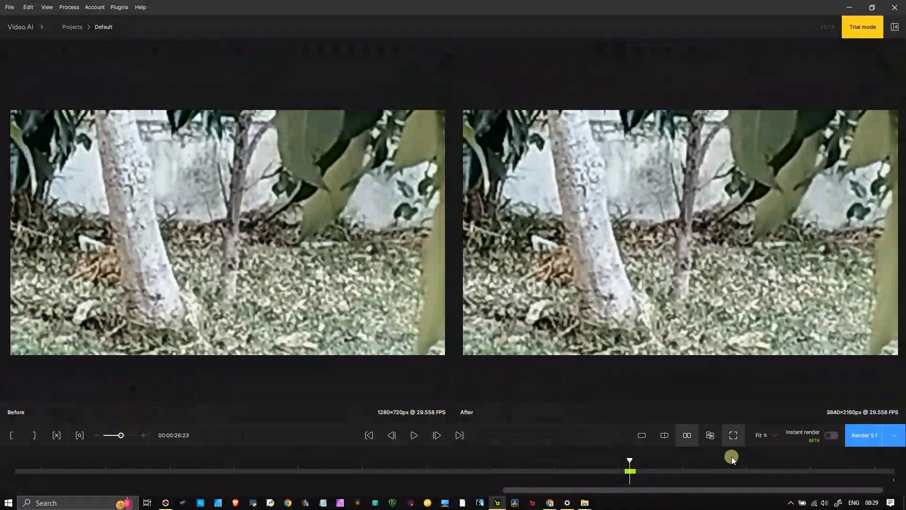
{"action": "left_click", "coordinate": [733, 434]}
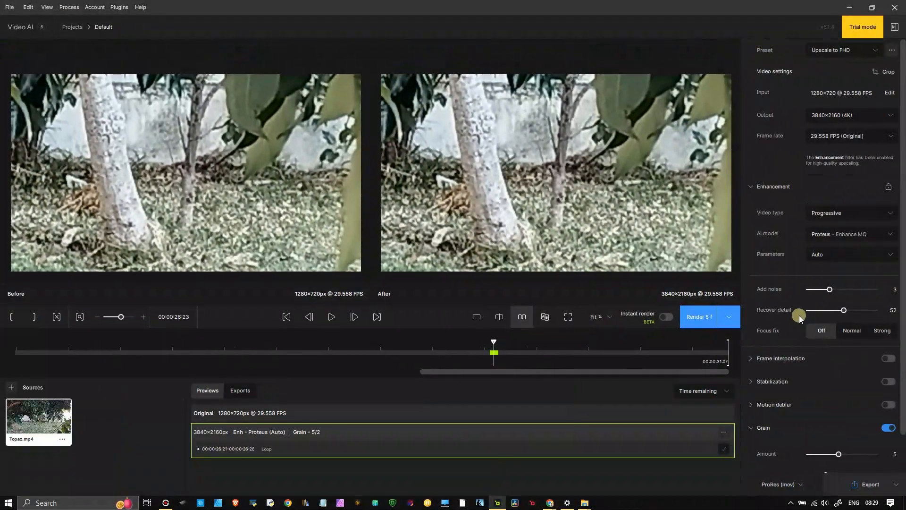
Step back and forward through the frames of the 4K Proteus preview with grain, ending at 00:00:26:24, to compare both views
{"action": "key", "text": "Left"}
{"action": "key", "text": "Left"}
{"action": "key", "text": "Left"}
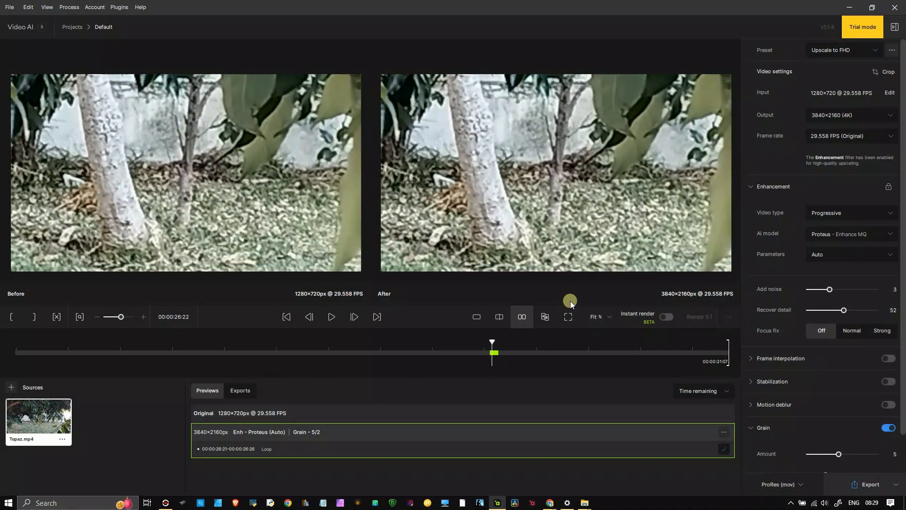
{"action": "key", "text": "Right"}
{"action": "key", "text": "Right"}
{"action": "key", "text": "Right"}
{"action": "key", "text": "Right"}
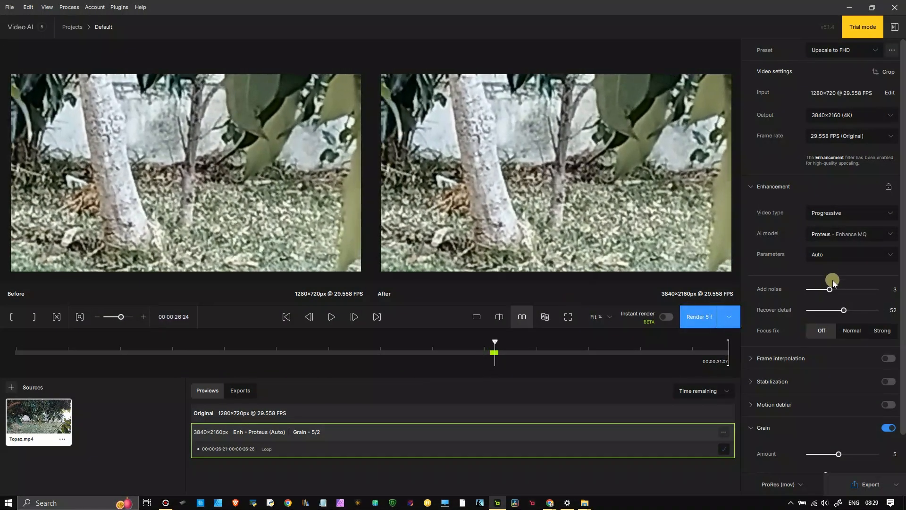
Raise recover detail to 100, try the Normal focus fix, and switch focus fix back off
{"action": "left_click", "coordinate": [874, 312]}
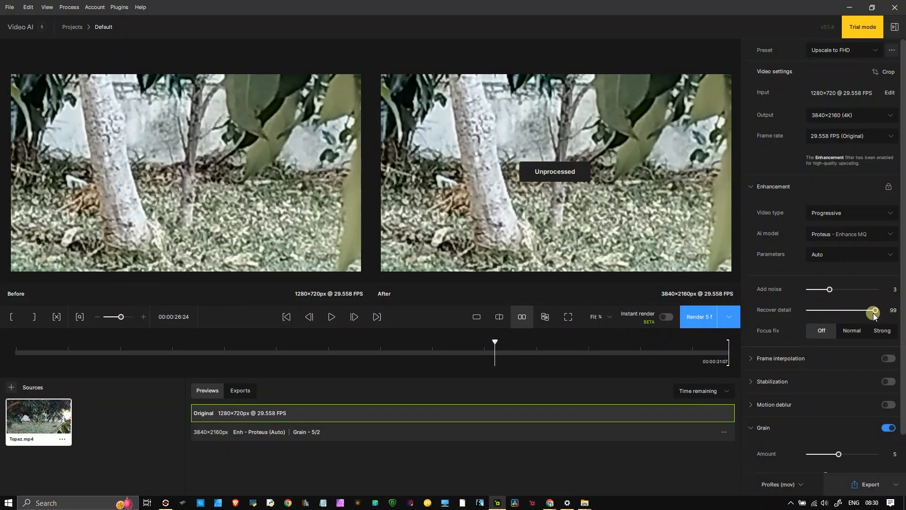
{"action": "left_click_drag", "start_coordinate": [877, 314], "coordinate": [884, 308]}
{"action": "left_click", "coordinate": [851, 331]}
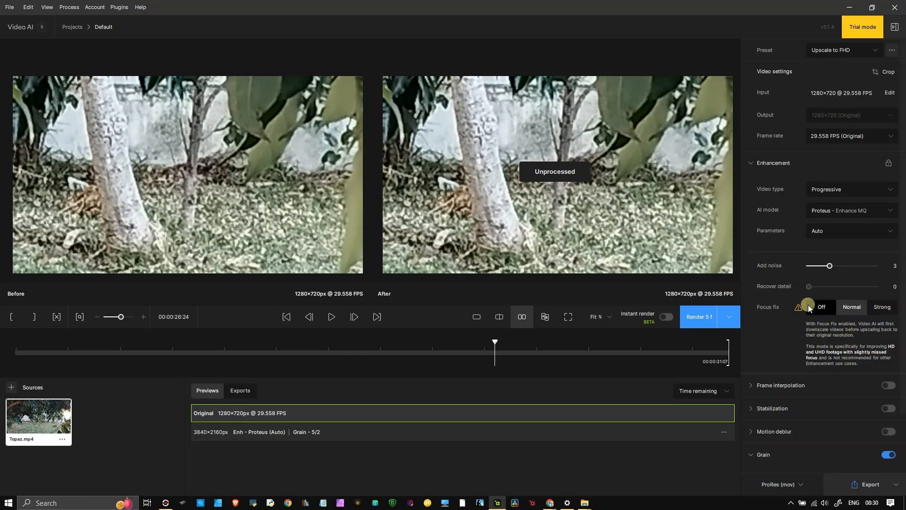
{"action": "left_click", "coordinate": [809, 307]}
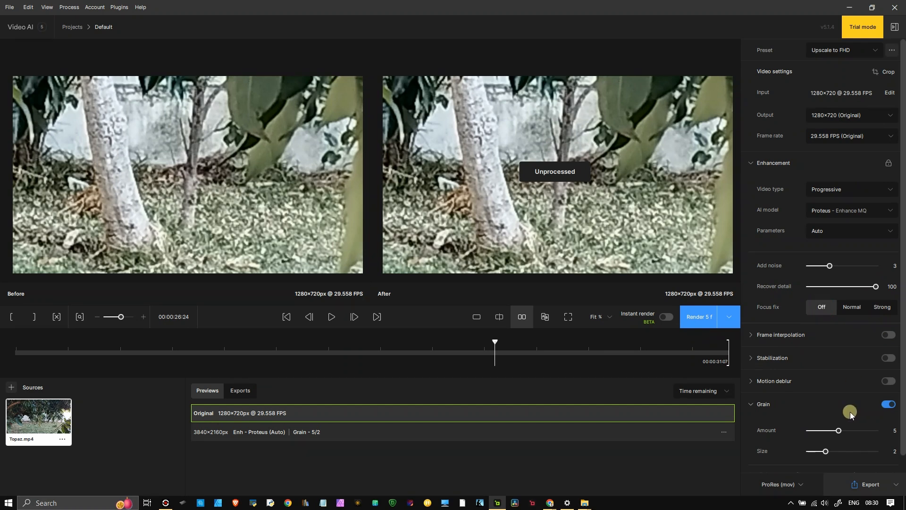
Turn off grain, enable motion deblur with the Themis model, and render a five-frame preview at 00:00:26:24
{"action": "left_click", "coordinate": [889, 404]}
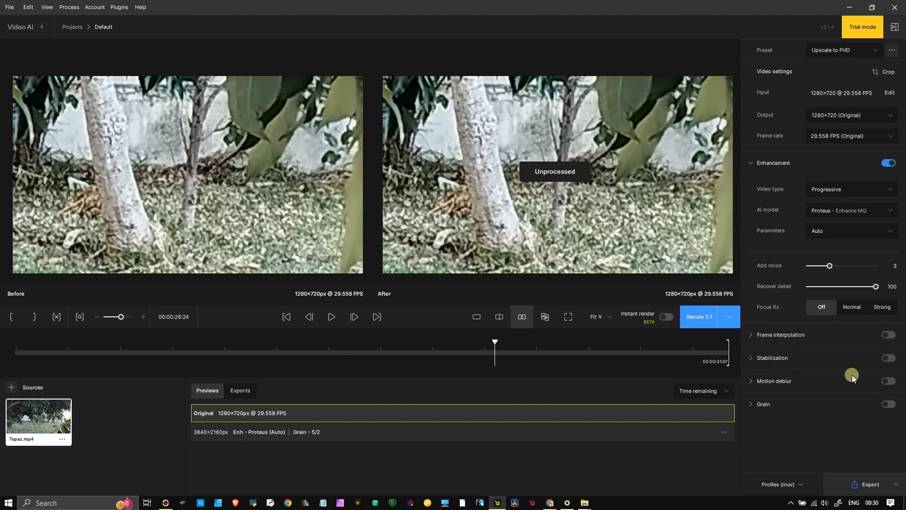
{"action": "left_click", "coordinate": [888, 381]}
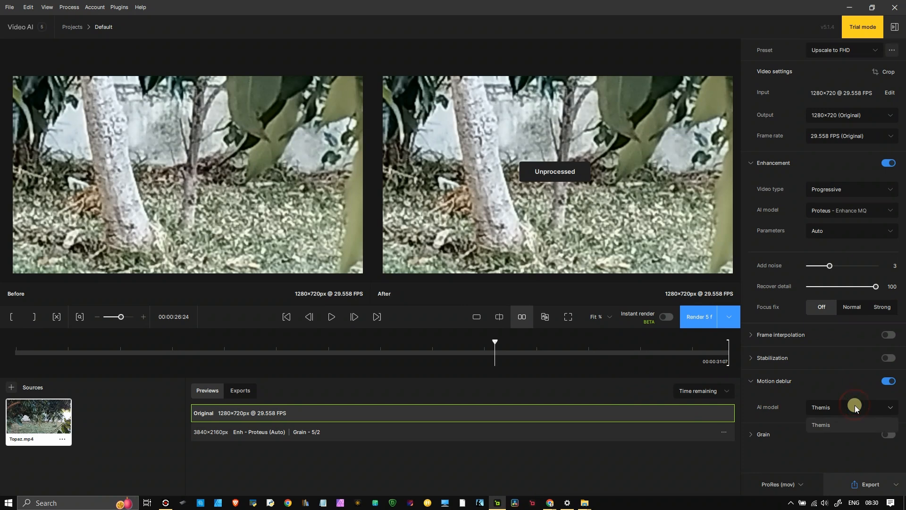
{"action": "left_click", "coordinate": [700, 314]}
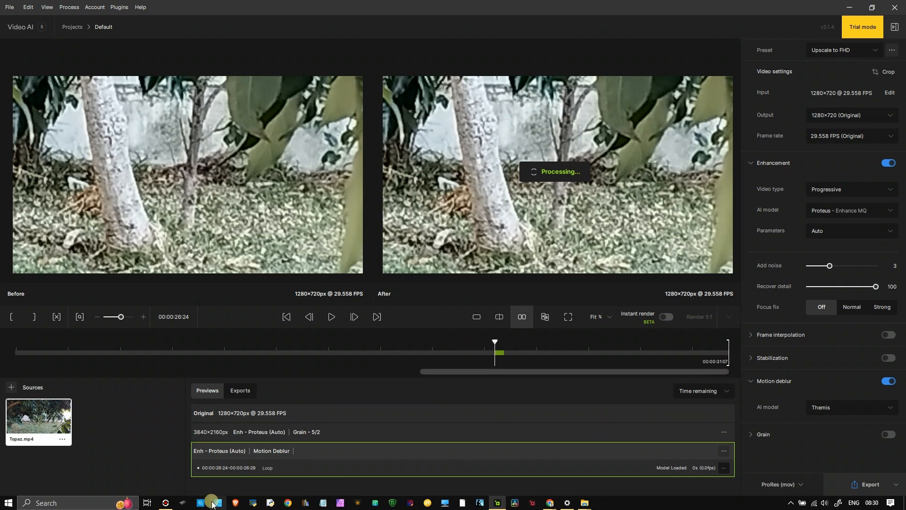
{"action": "left_click", "coordinate": [164, 503]}
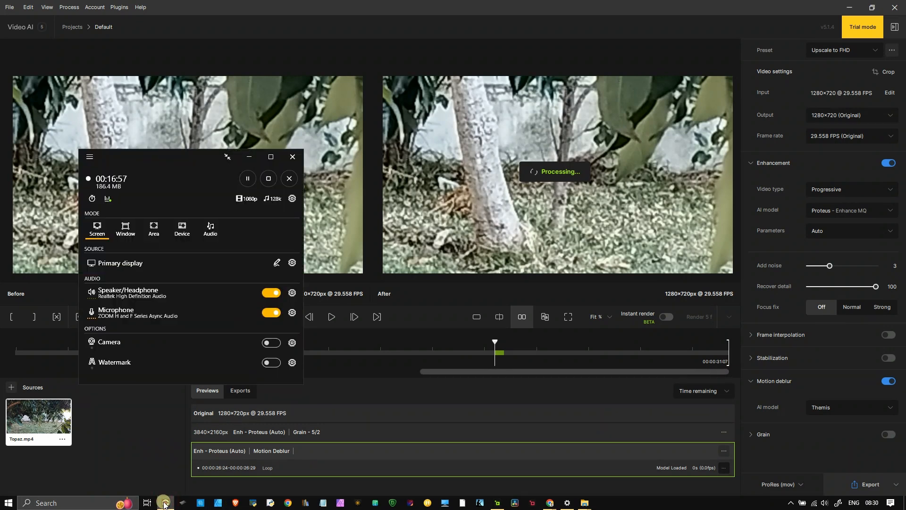
{"action": "left_click", "coordinate": [164, 504]}
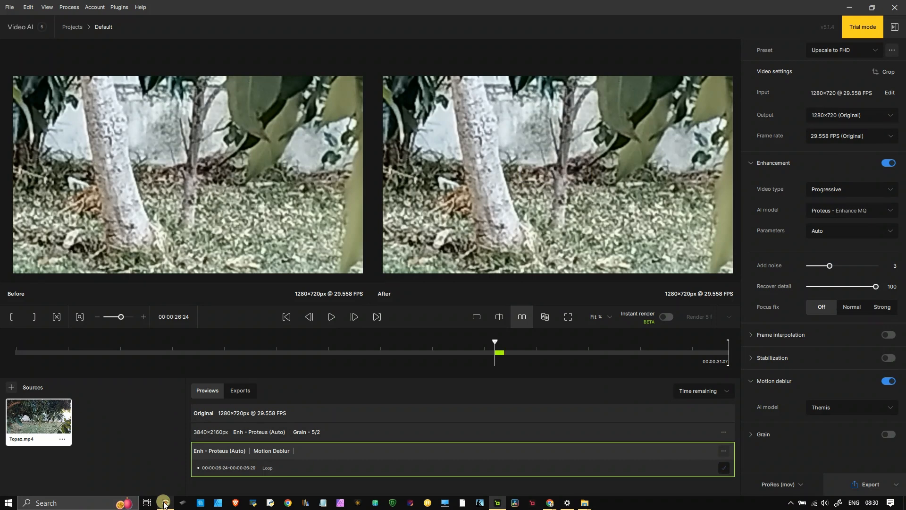
Step back and forward through the first frames of the Proteus motion deblur preview, ending at 00:00:26:25
{"action": "key", "text": "Left"}
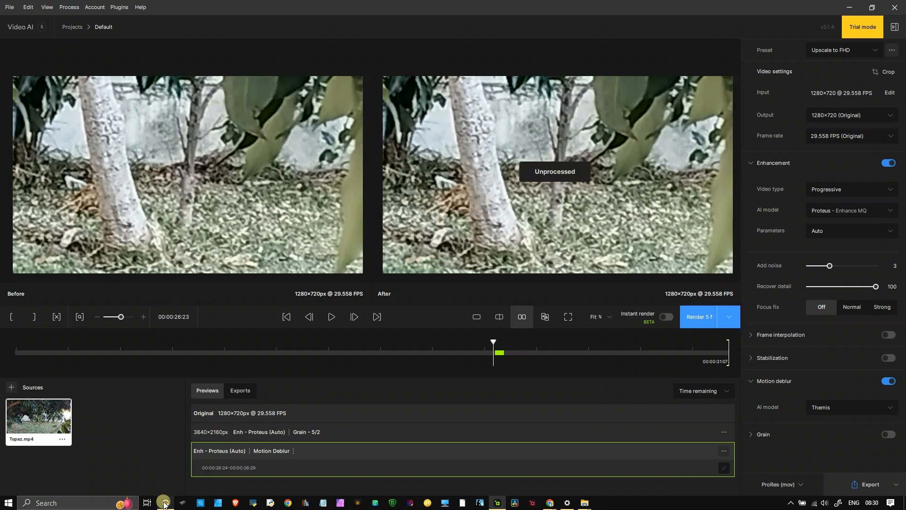
{"action": "key", "text": "Right"}
{"action": "key", "text": "Right"}
{"action": "key", "text": "Left"}
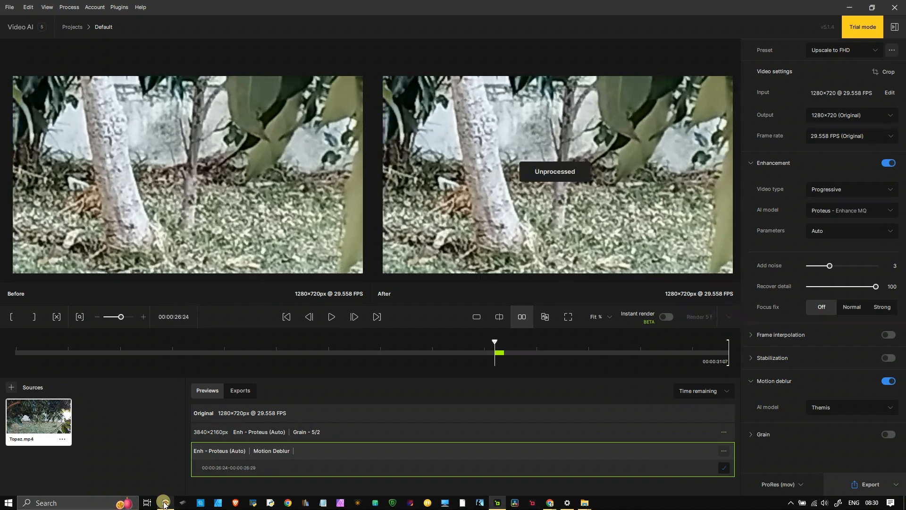
{"action": "key", "text": "Right"}
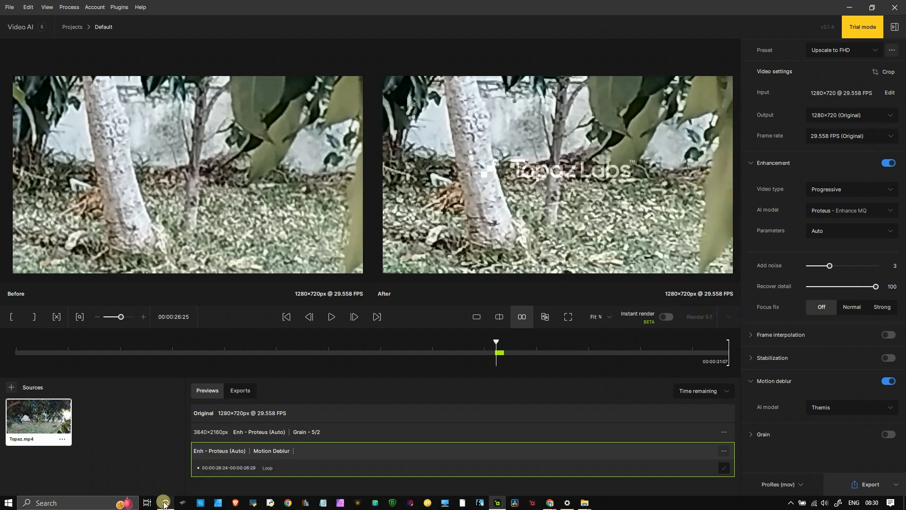
Compare the tree trunks and grass up close in the full screen side-by-side view of the motion deblur preview
{"action": "left_click", "coordinate": [570, 321]}
{"action": "scroll", "coordinate": [523, 230], "scroll_direction": "up", "scroll_amount": 2}
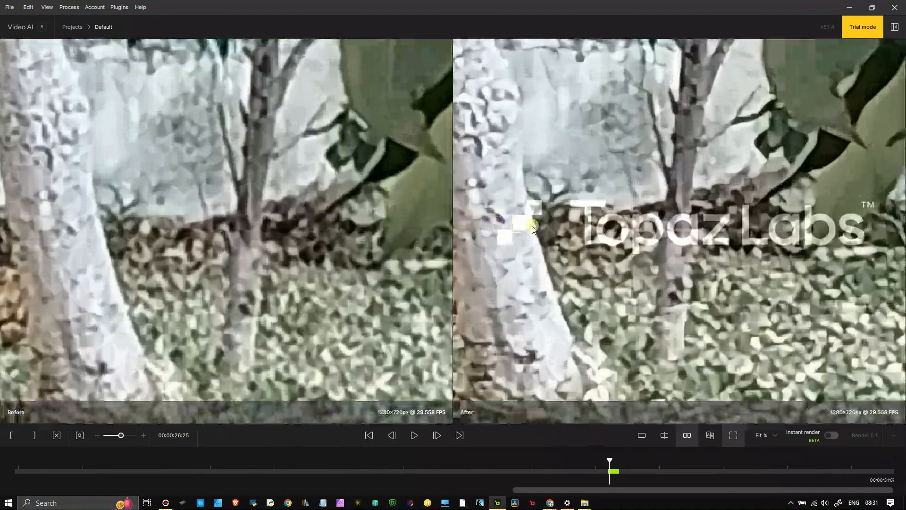
{"action": "scroll", "coordinate": [534, 231], "scroll_direction": "down", "scroll_amount": 1}
{"action": "scroll", "coordinate": [549, 280], "scroll_direction": "up", "scroll_amount": 1}
{"action": "scroll", "coordinate": [549, 281], "scroll_direction": "down", "scroll_amount": 3}
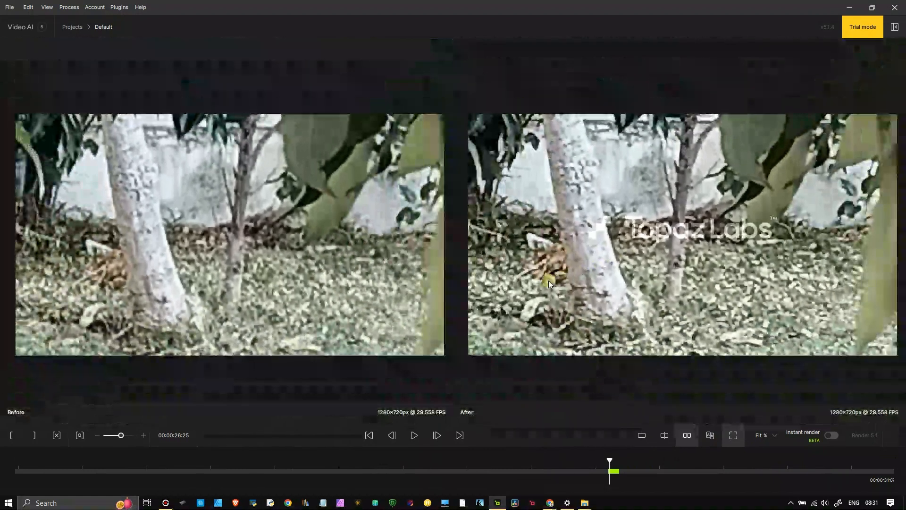
{"action": "scroll", "coordinate": [548, 280], "scroll_direction": "up", "scroll_amount": 2}
{"action": "scroll", "coordinate": [557, 305], "scroll_direction": "down", "scroll_amount": 2}
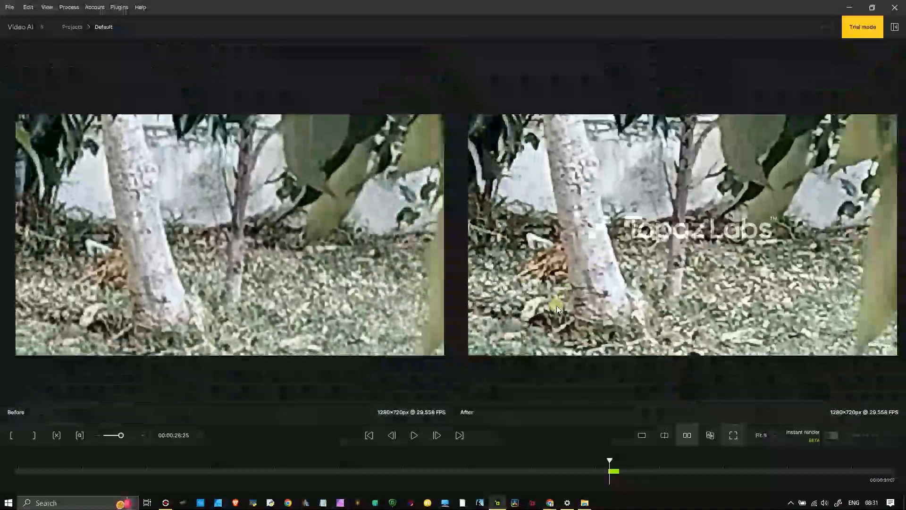
Compare other frames of the rendered range in full screen, including 00:00:26:28 and 00:00:26:27, and return to 00:00:26:25
{"action": "left_click", "coordinate": [613, 474]}
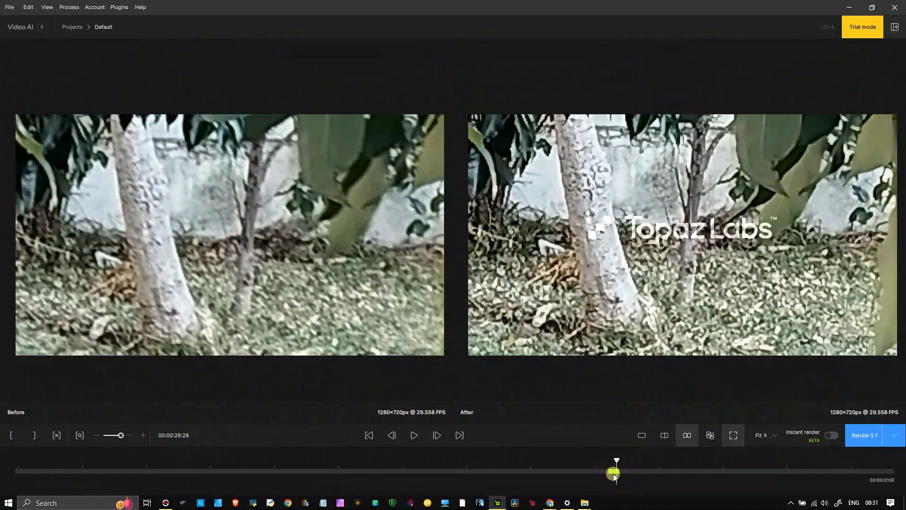
{"action": "left_click", "coordinate": [615, 474]}
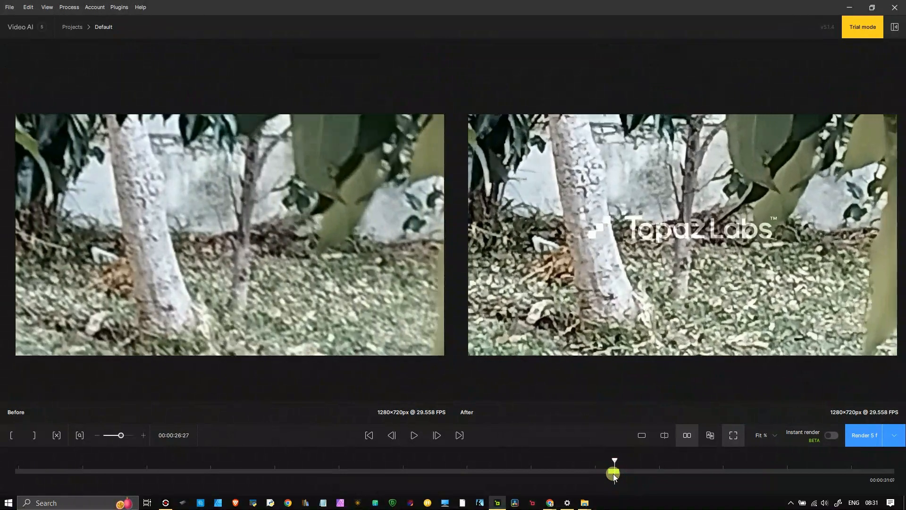
{"action": "key", "text": "Right"}
{"action": "key", "text": "Left"}
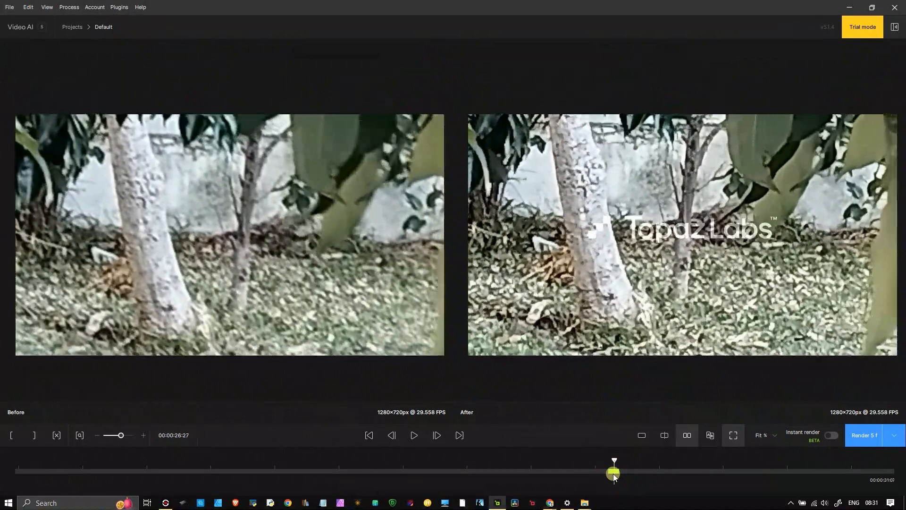
{"action": "key", "text": "Left"}
{"action": "key", "text": "Left"}
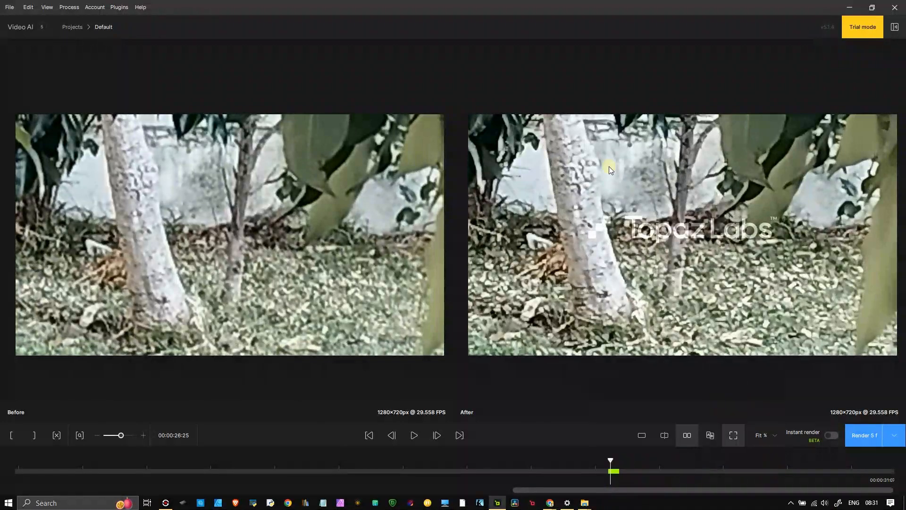
Inspect the 00:00:26:25 frame up close once more and return to the normal layout
{"action": "scroll", "coordinate": [593, 314], "scroll_direction": "up", "scroll_amount": 3}
{"action": "scroll", "coordinate": [593, 314], "scroll_direction": "down", "scroll_amount": 3}
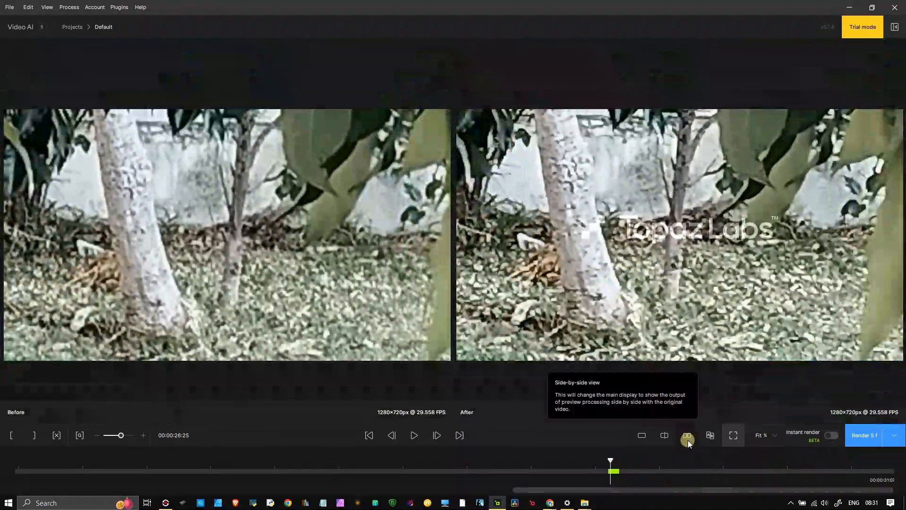
{"action": "left_click", "coordinate": [738, 434]}
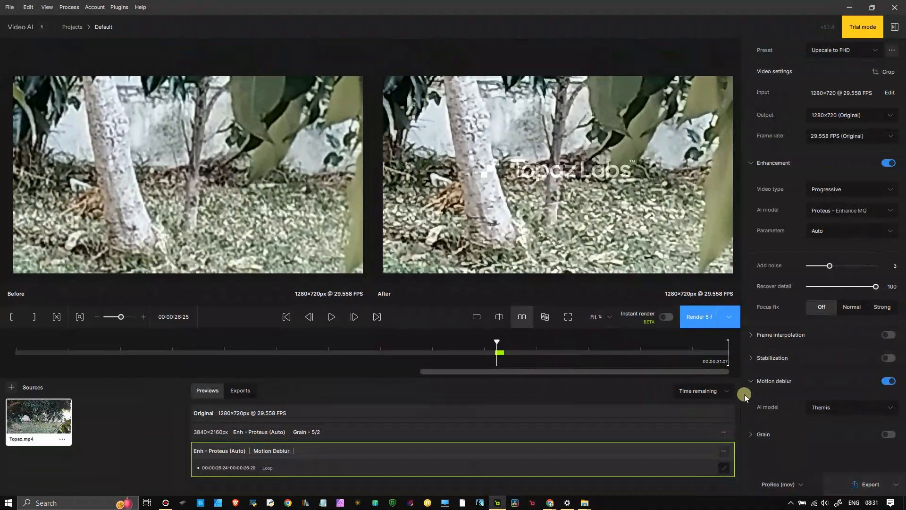